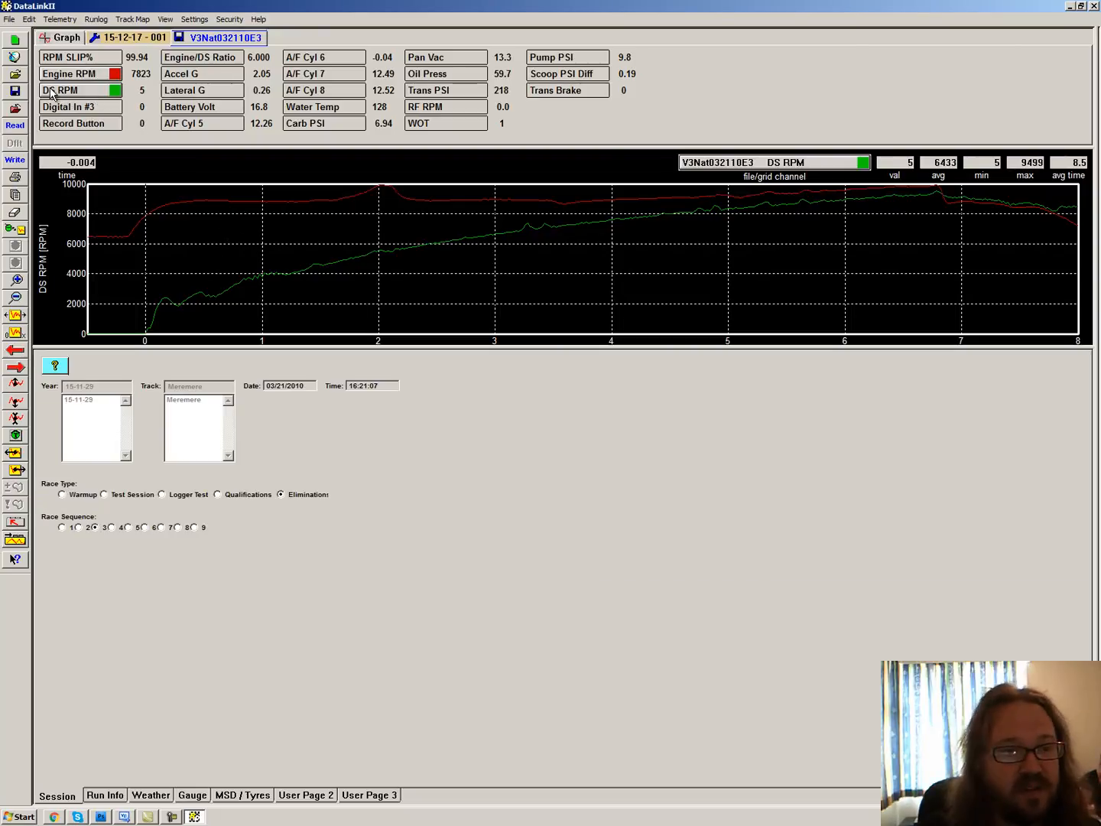
Export the run as a comma-delimited ASCII dump at 0.02 sampling interval to a Desktop WRI file named with the person's first name, and minimize the window
left_click(10, 19)
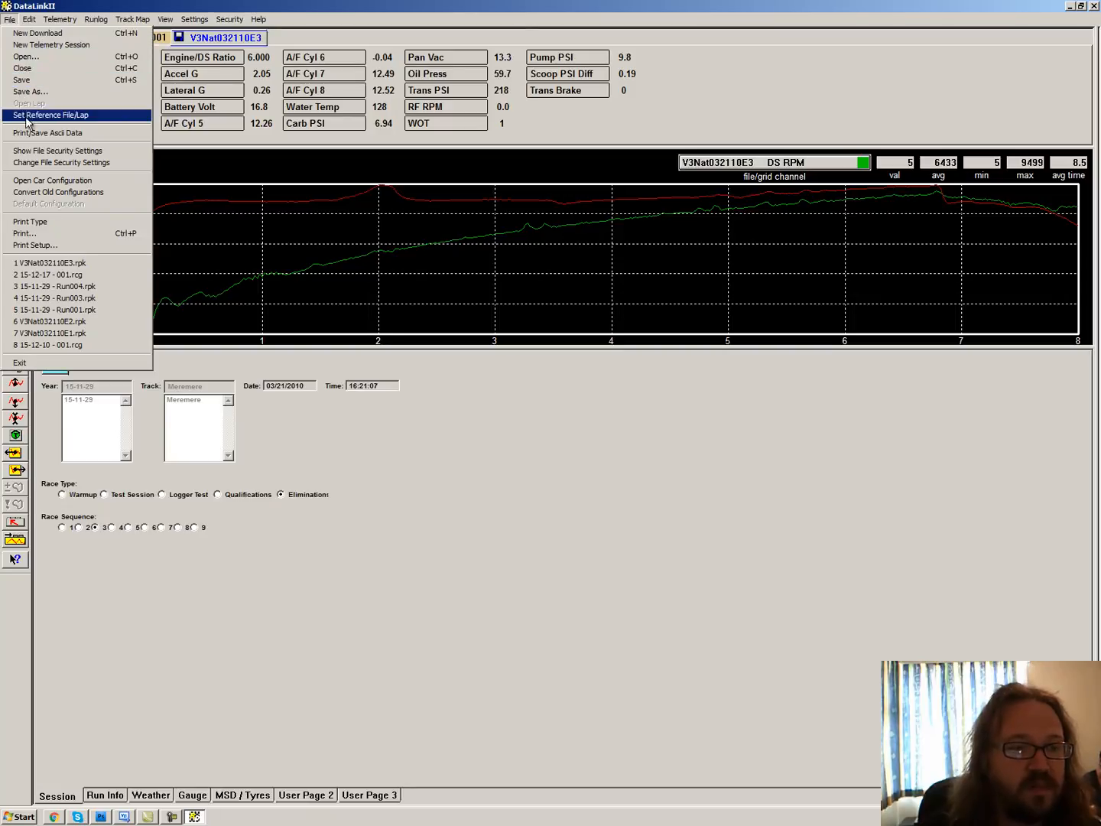
left_click(80, 134)
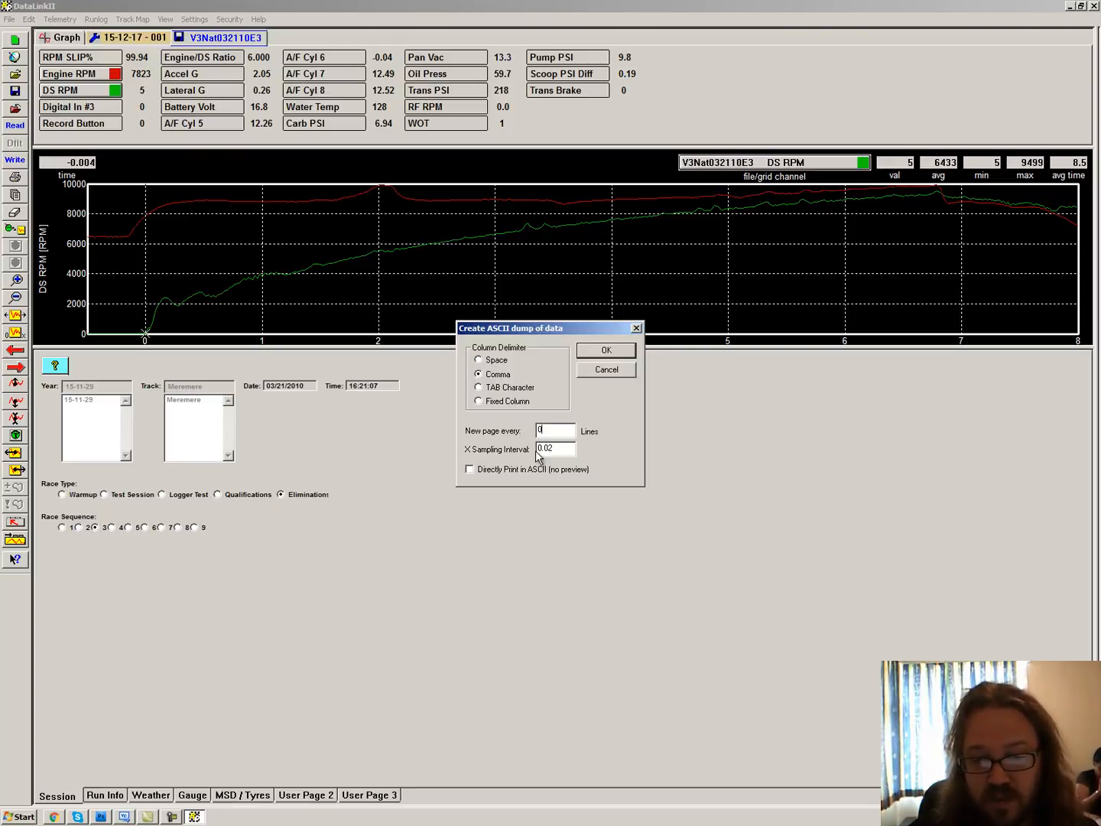
left_click(607, 350)
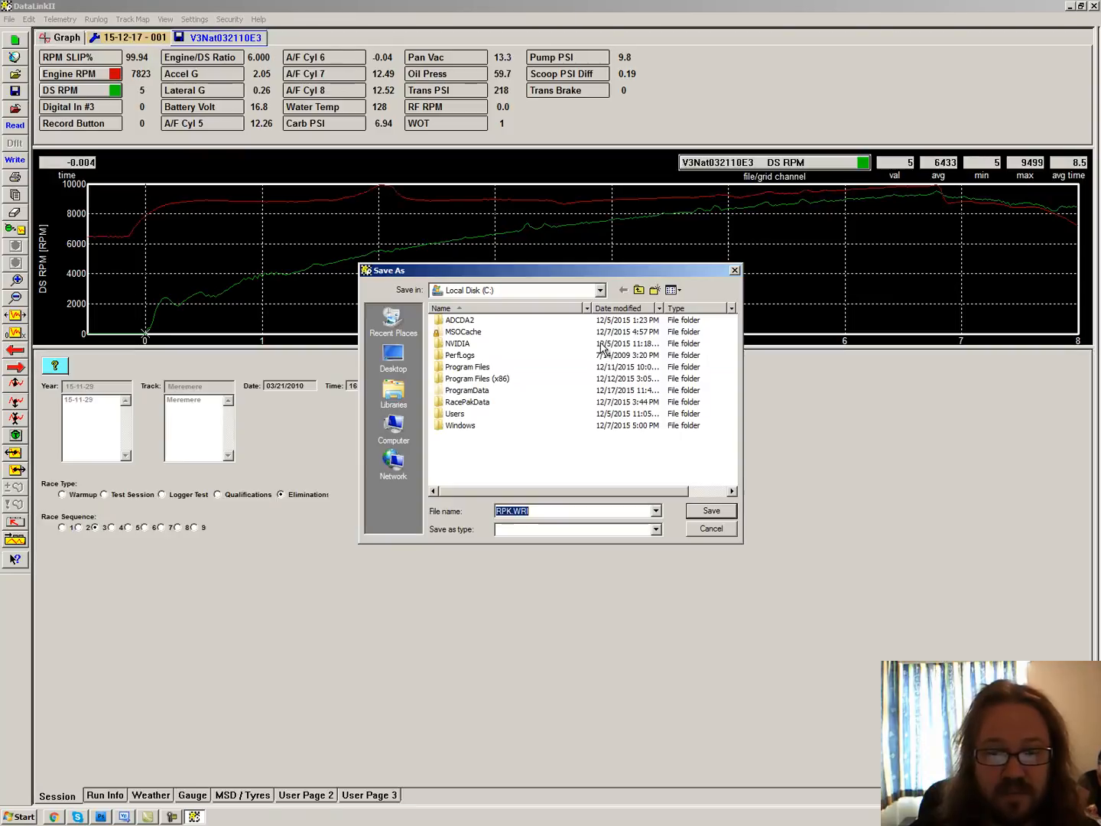
left_click(393, 357)
left_click(545, 511)
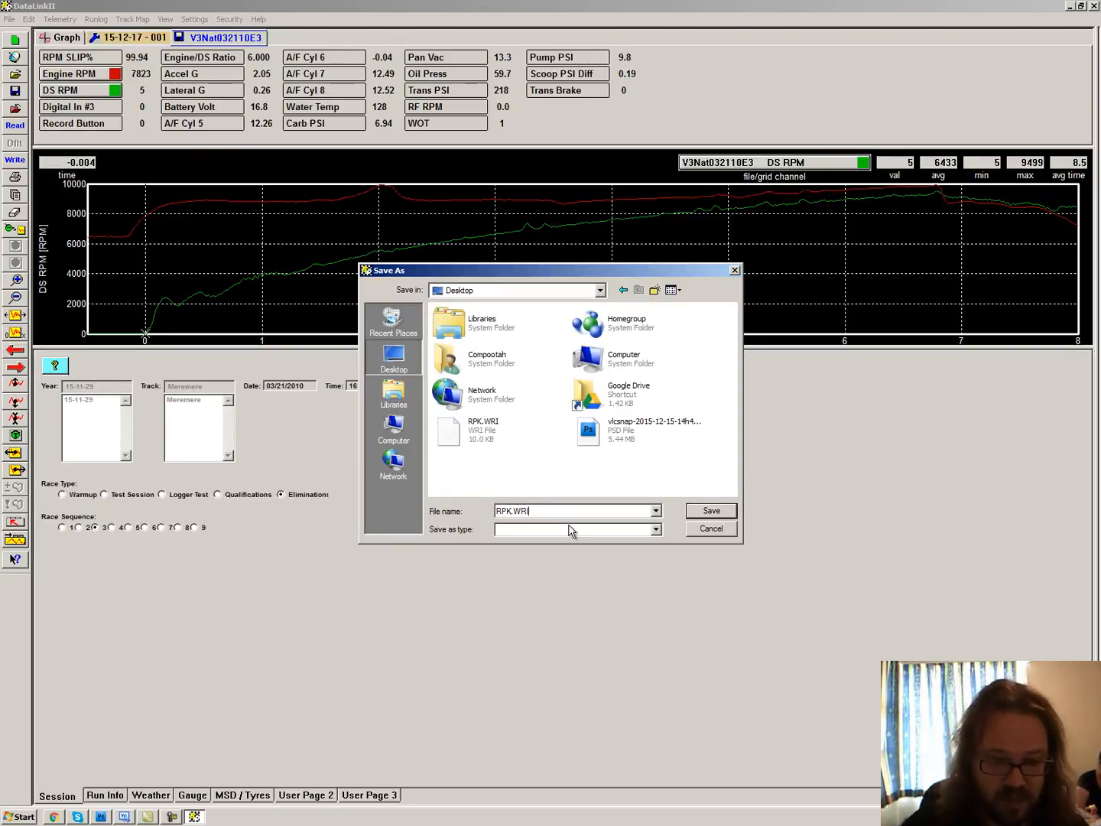
key("shift+Home")
type("D")
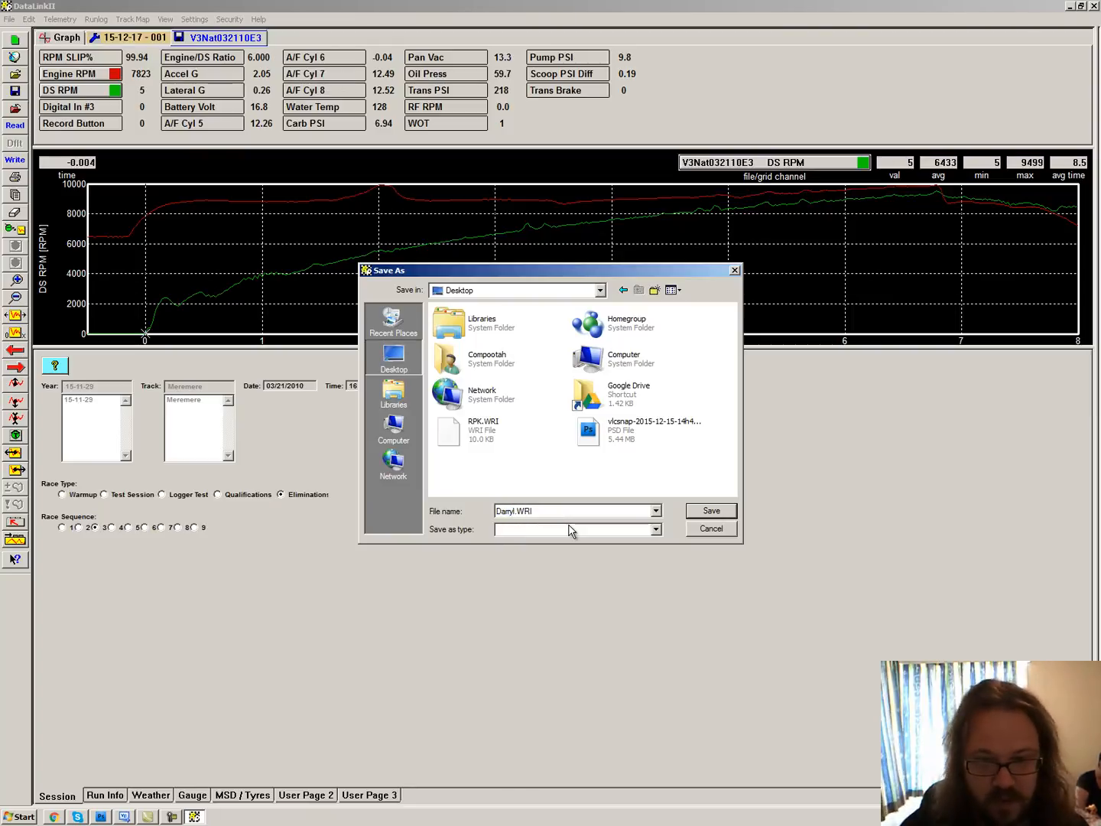
key("Return")
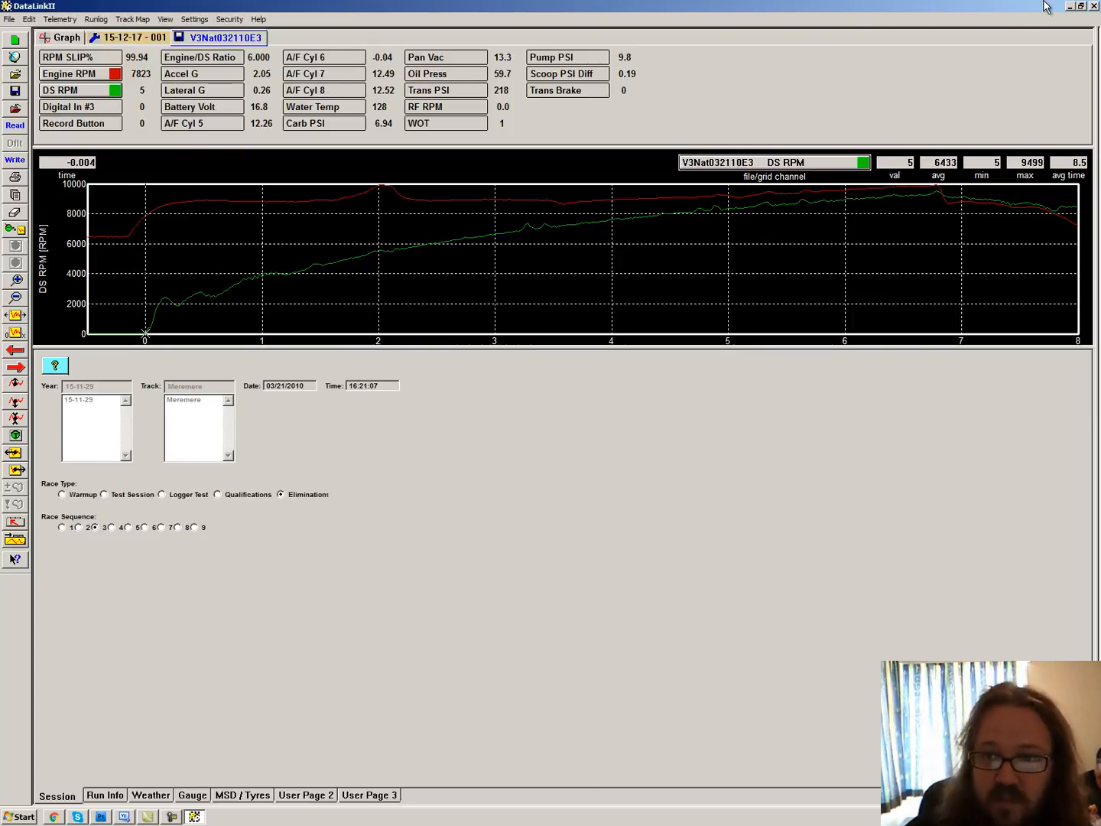
left_click(1069, 7)
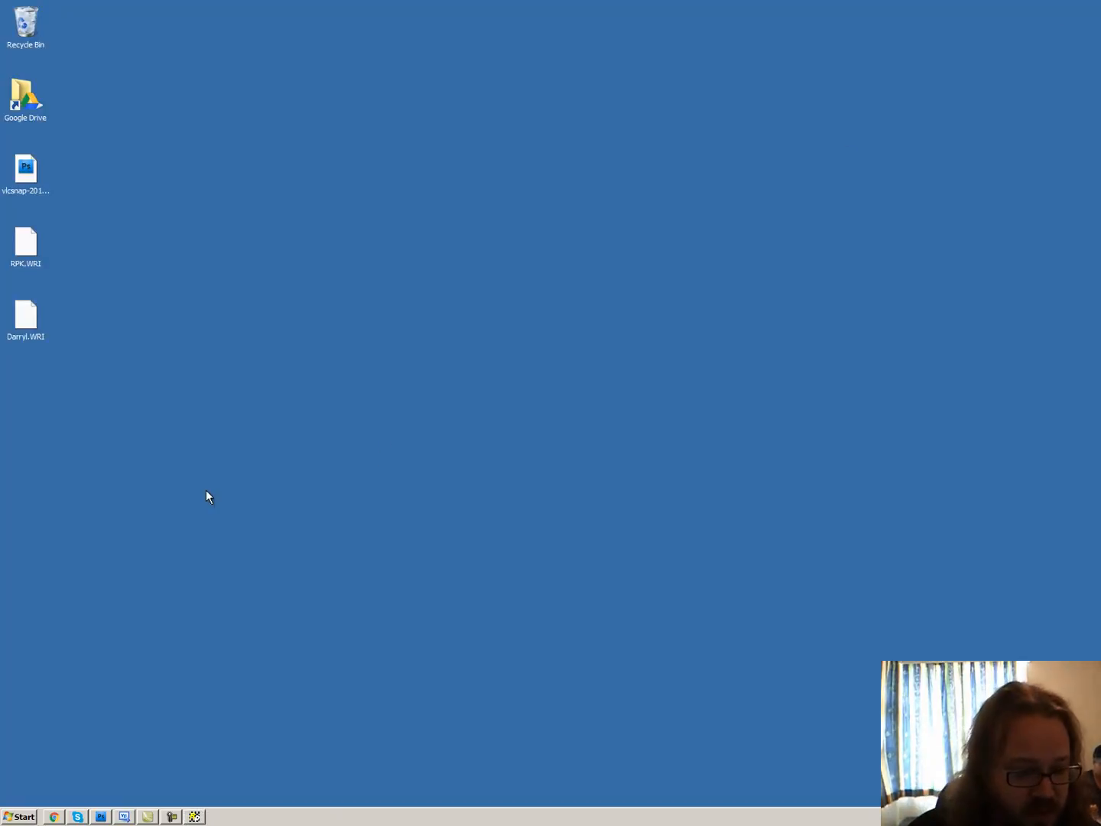
left_click(29, 315)
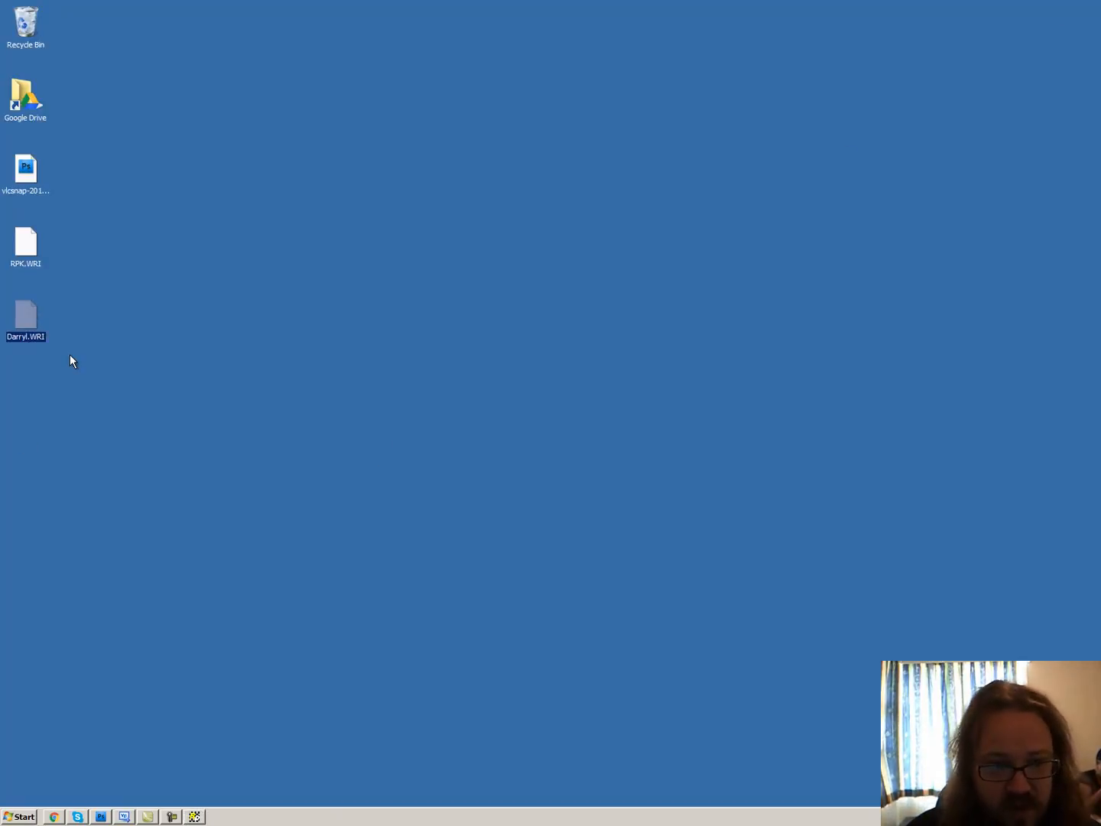
right_click(32, 318)
left_click(107, 322)
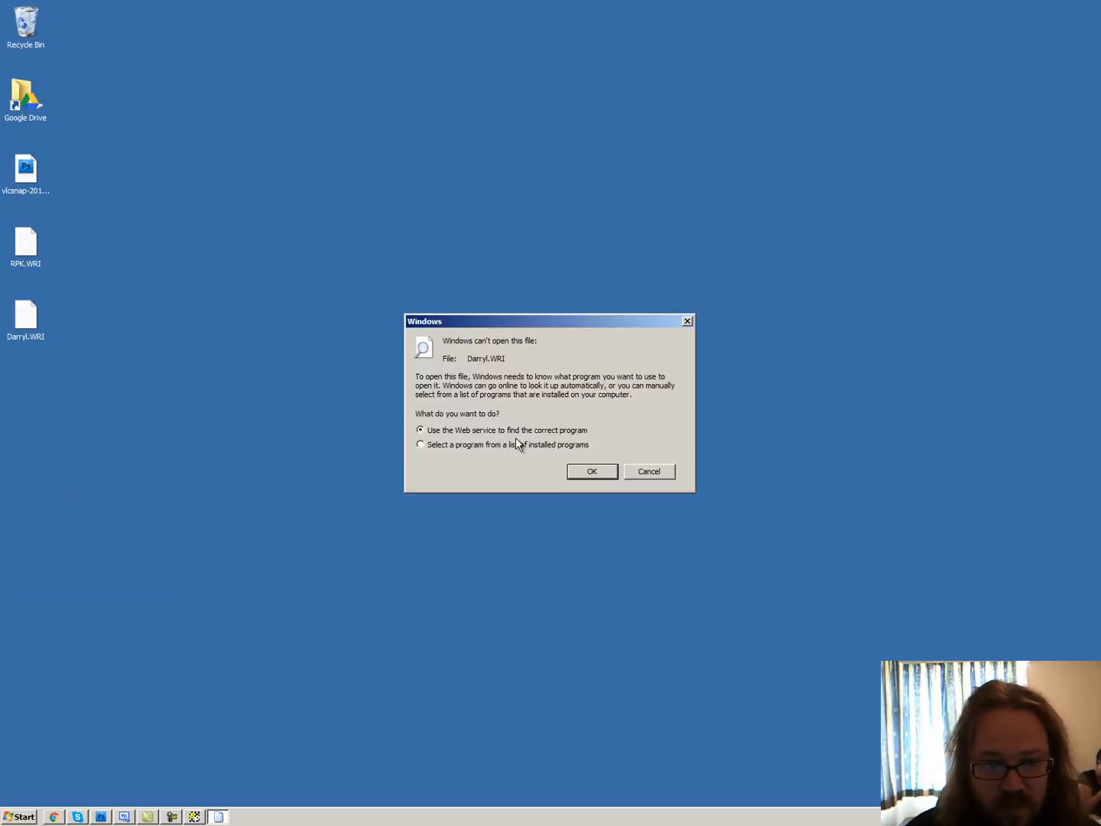
left_click(649, 471)
Open the newly exported WRI file in Notepad, inspect its comma-separated Time, DS RPM and Engine RPM columns, and close it
left_click(18, 816)
left_click(105, 536)
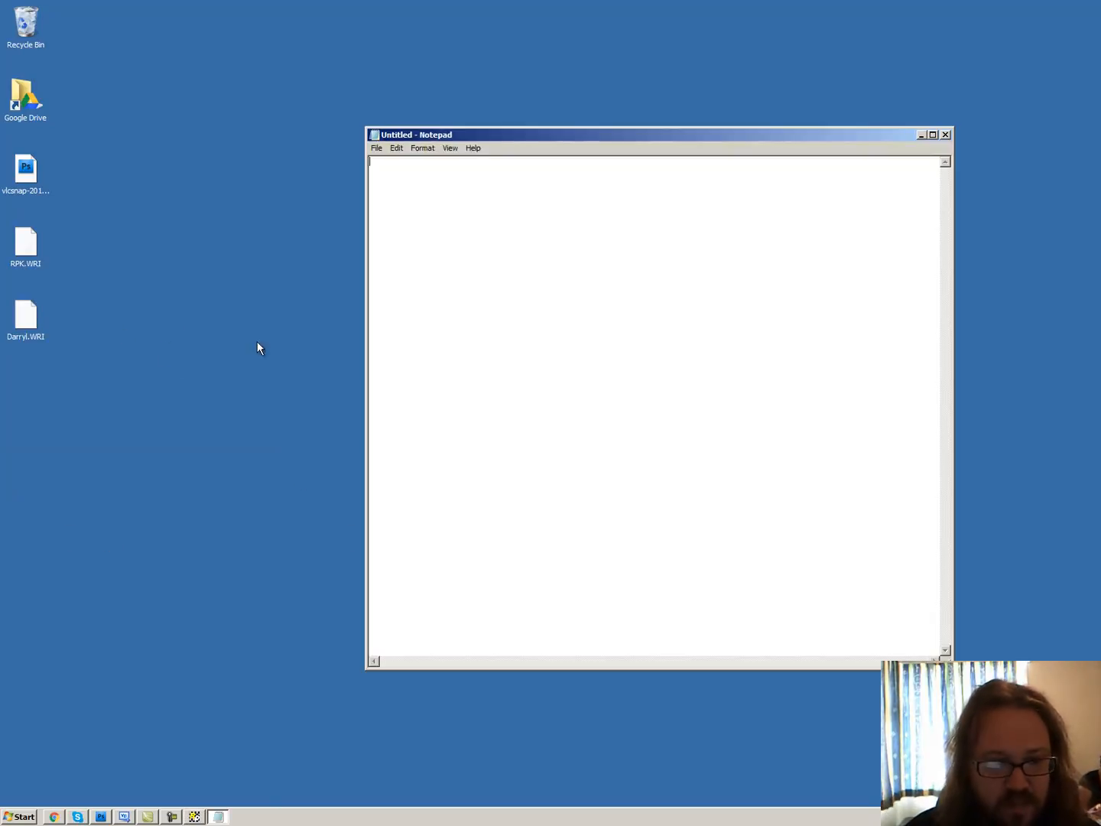
left_click_drag(25, 326, 437, 341)
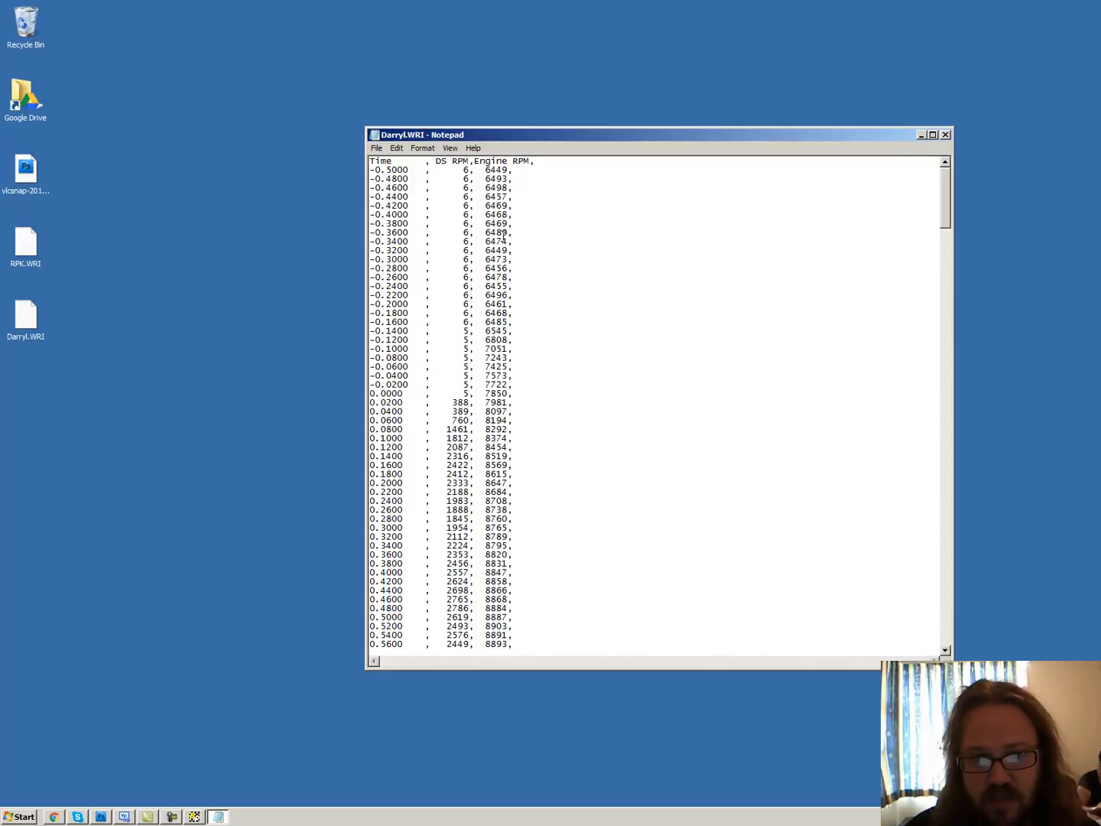
left_click_drag(425, 178, 427, 187)
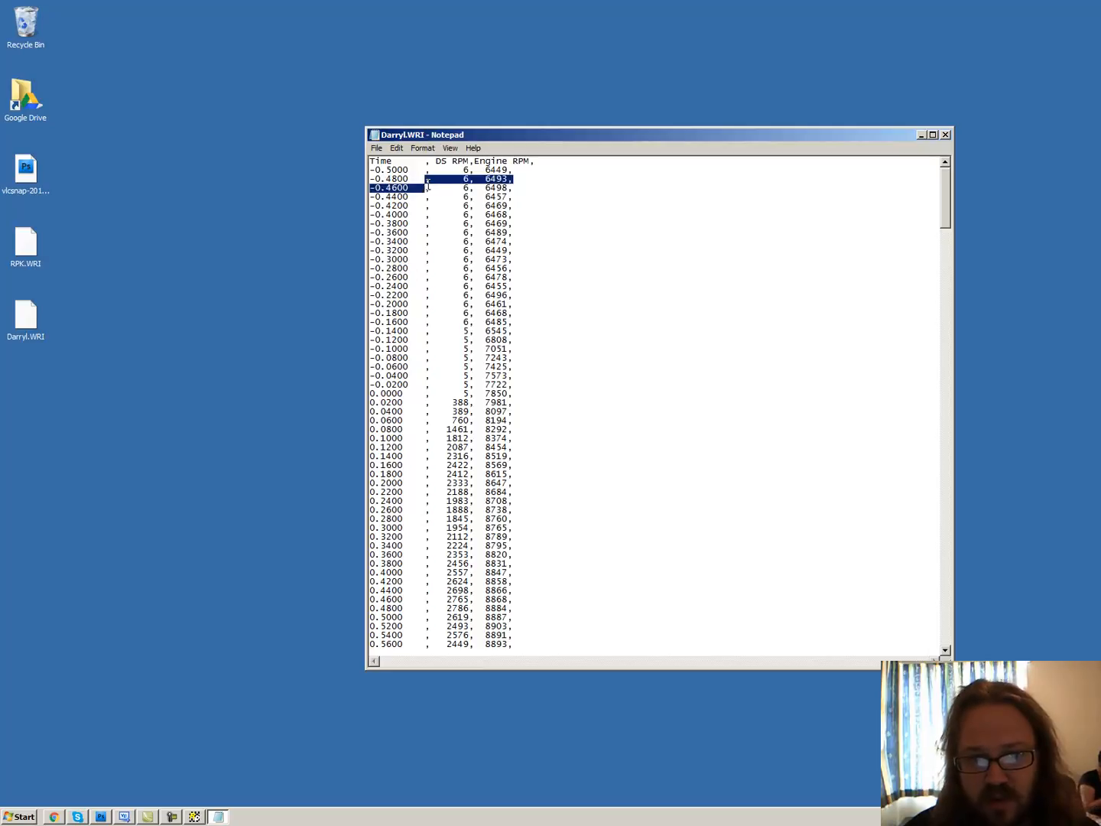
left_click(945, 134)
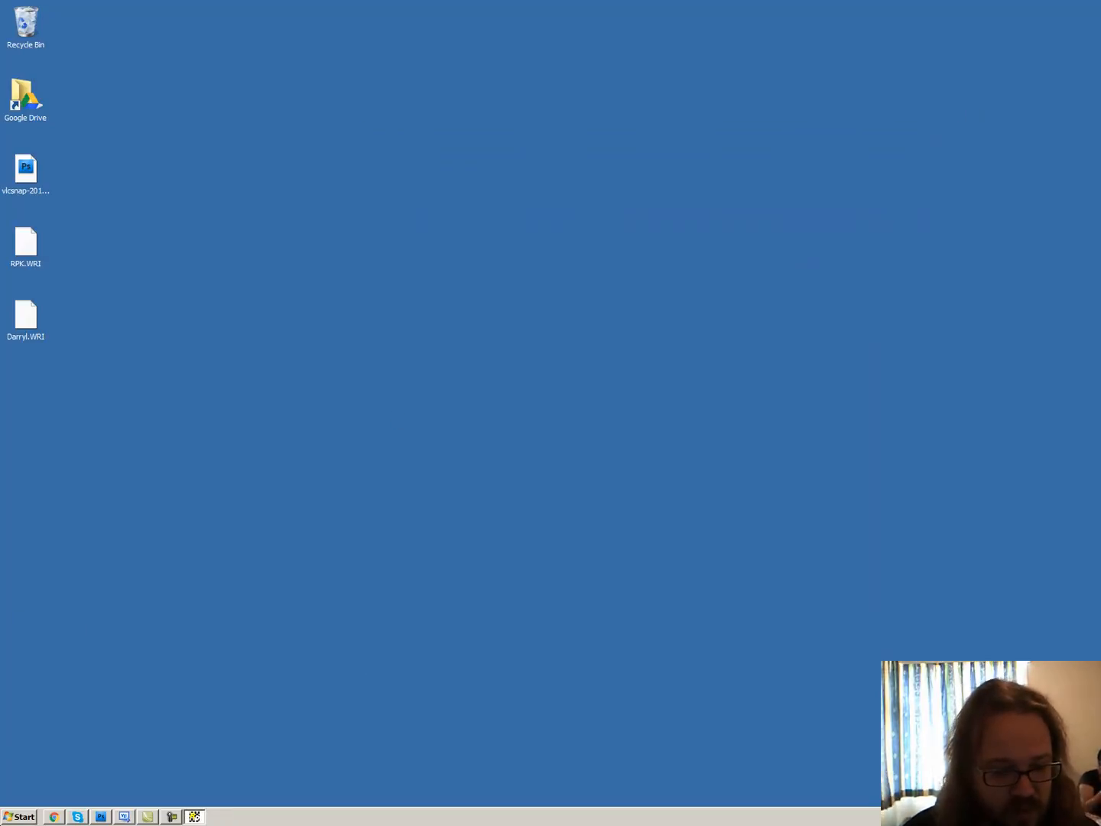
Launch Microsoft Excel 2010
left_click(8, 817)
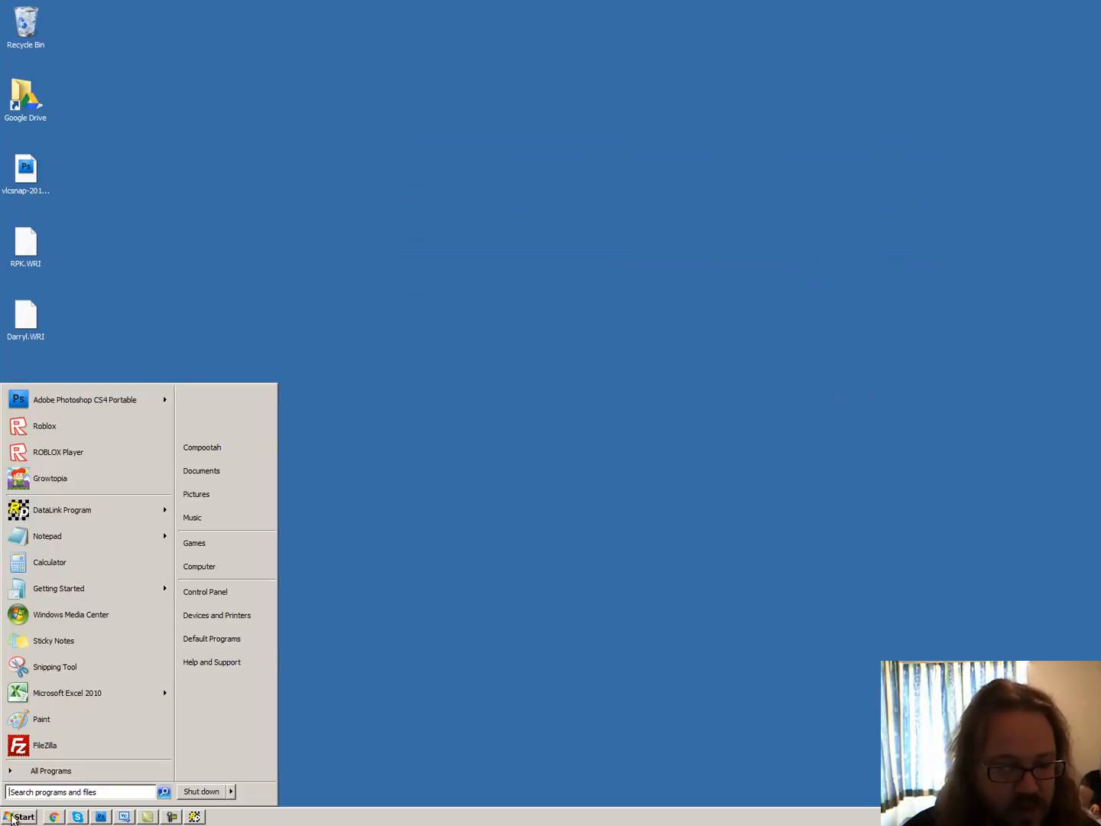
left_click(99, 694)
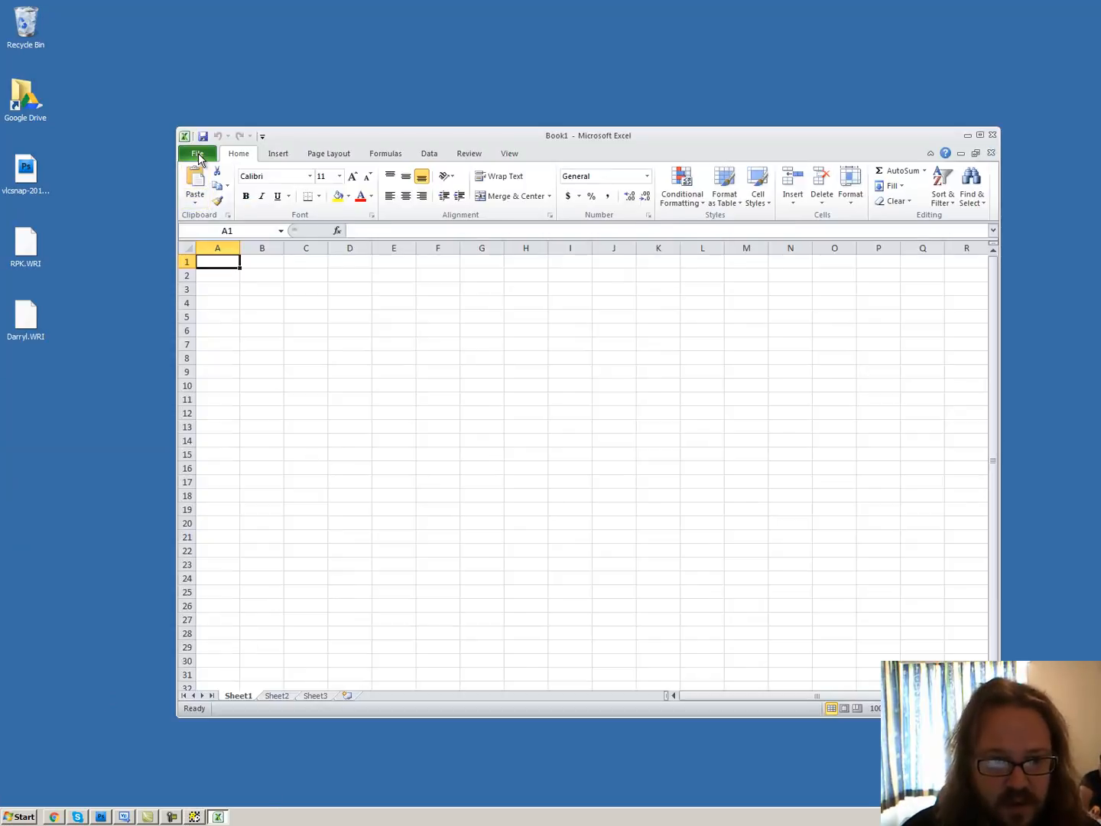
left_click(198, 155)
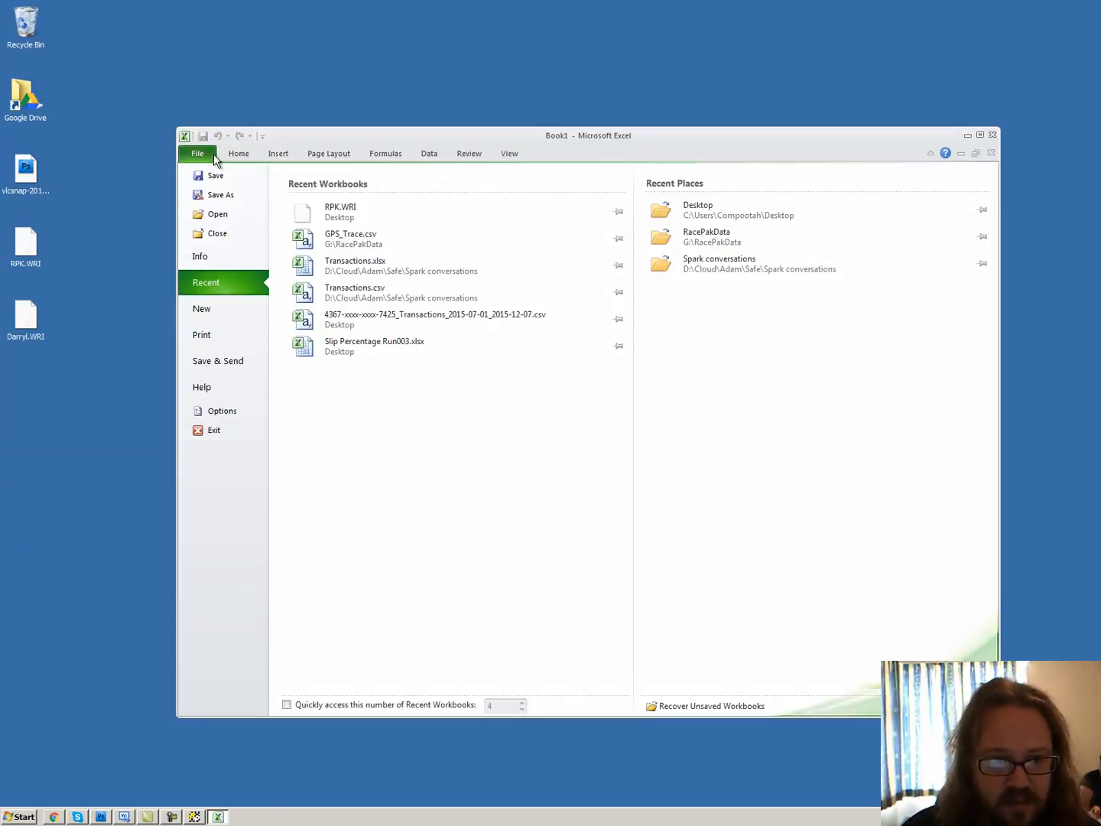
left_click(219, 214)
left_click(225, 241)
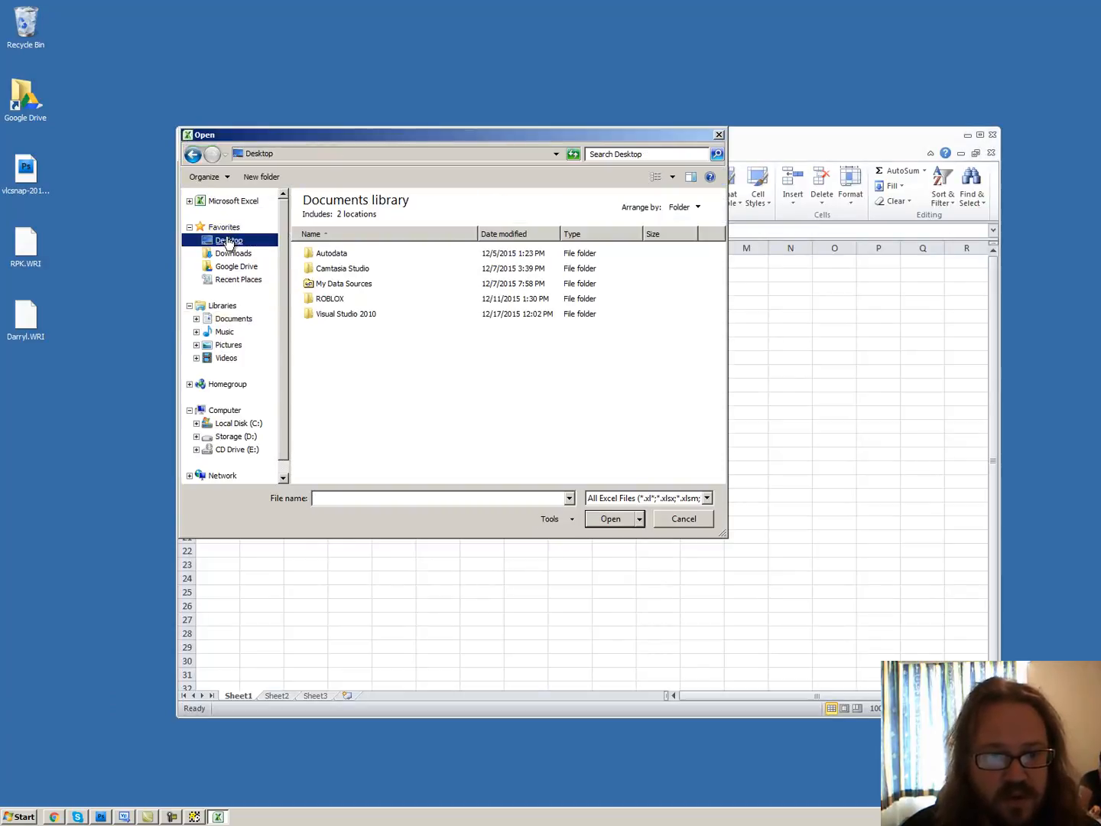
left_click(670, 522)
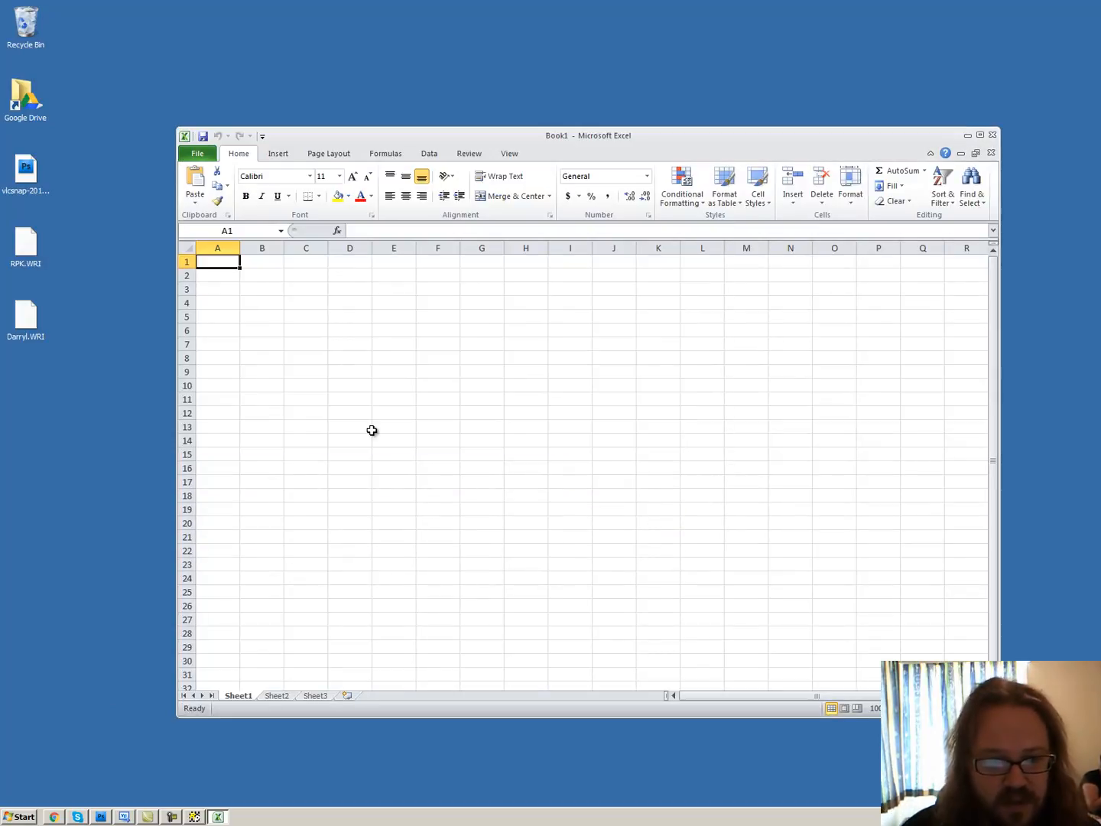
left_click_drag(38, 296, 290, 336)
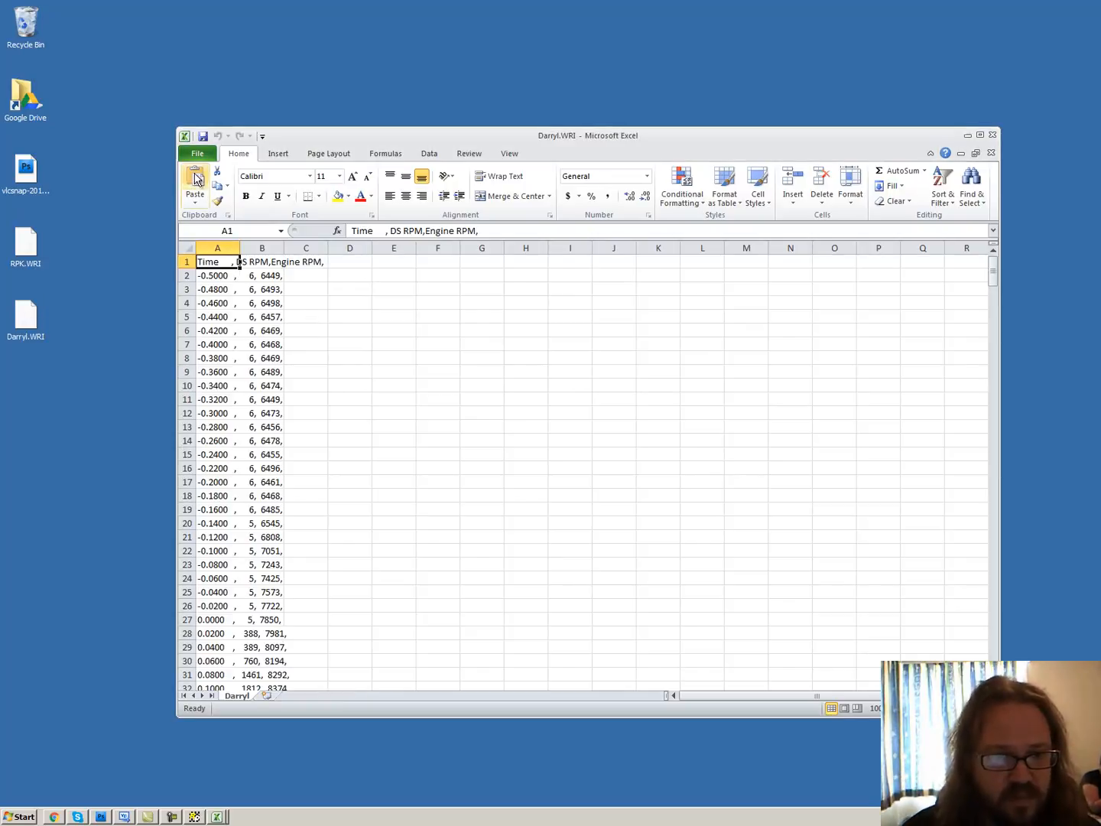
left_click(991, 153)
Open the newly exported WRI file from the Desktop in Excel, with the file filter set to All Files (*.*)
left_click(197, 153)
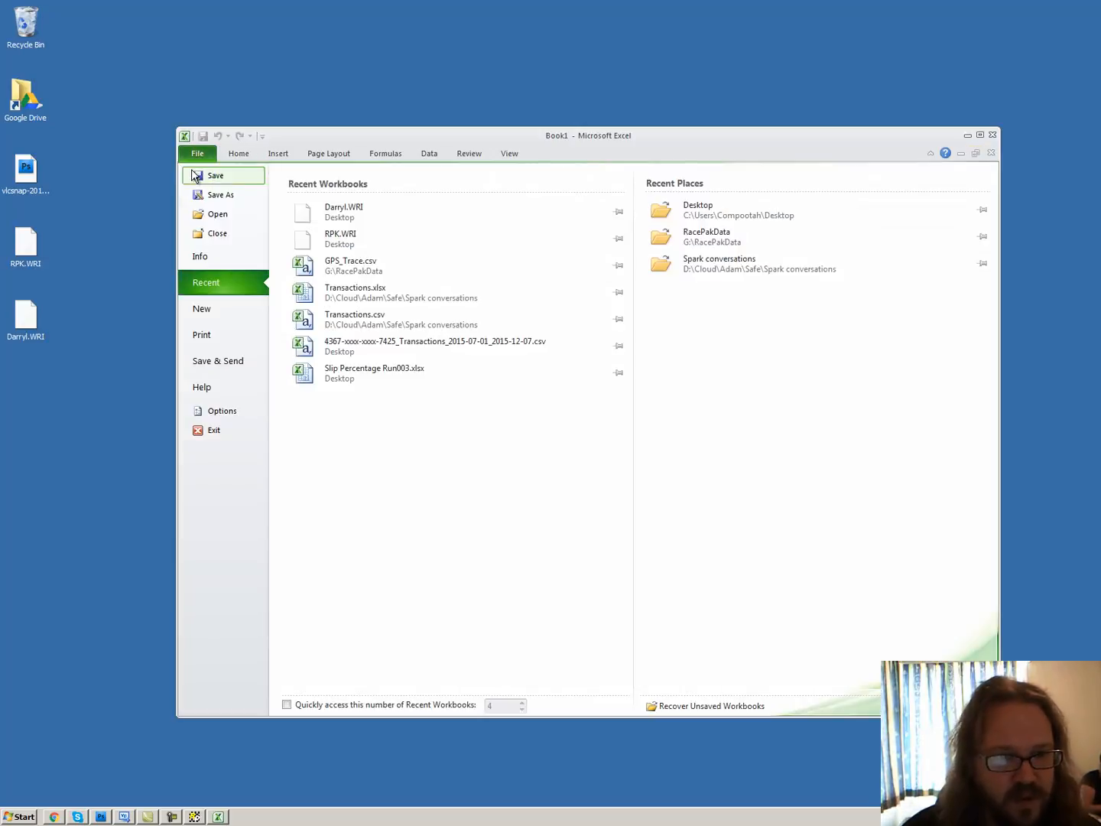
left_click(203, 215)
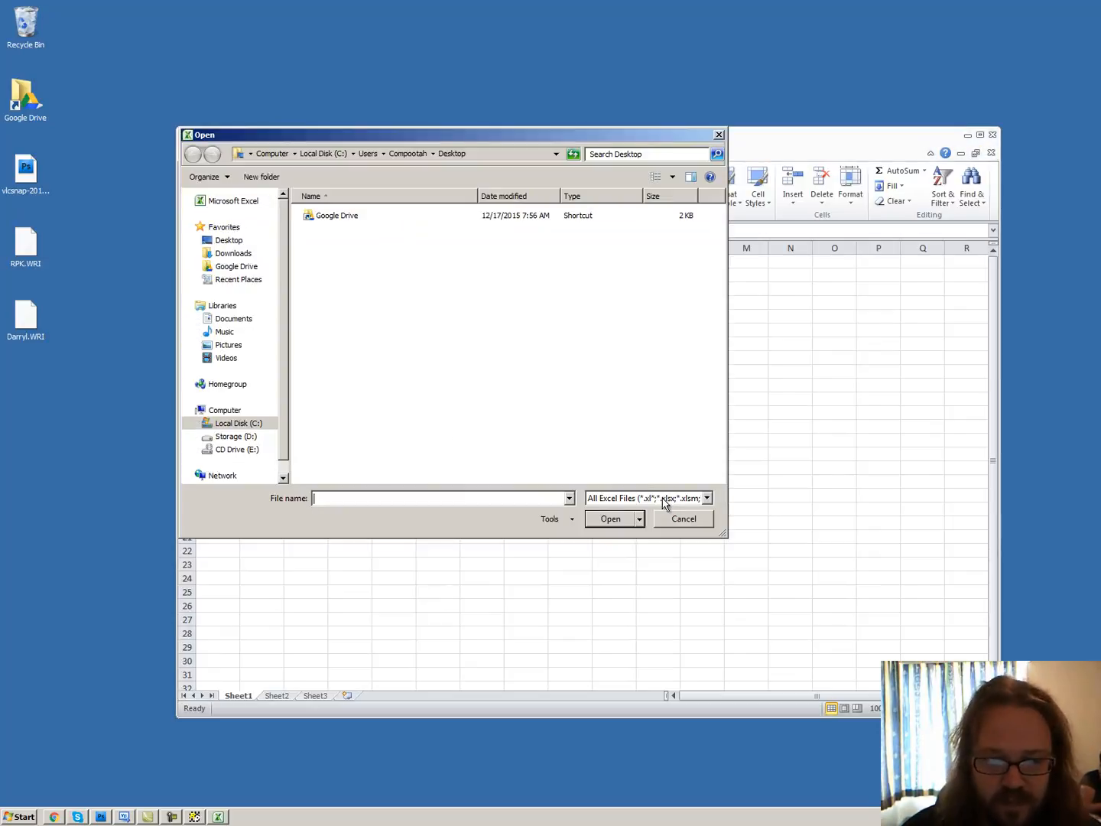
left_click(663, 498)
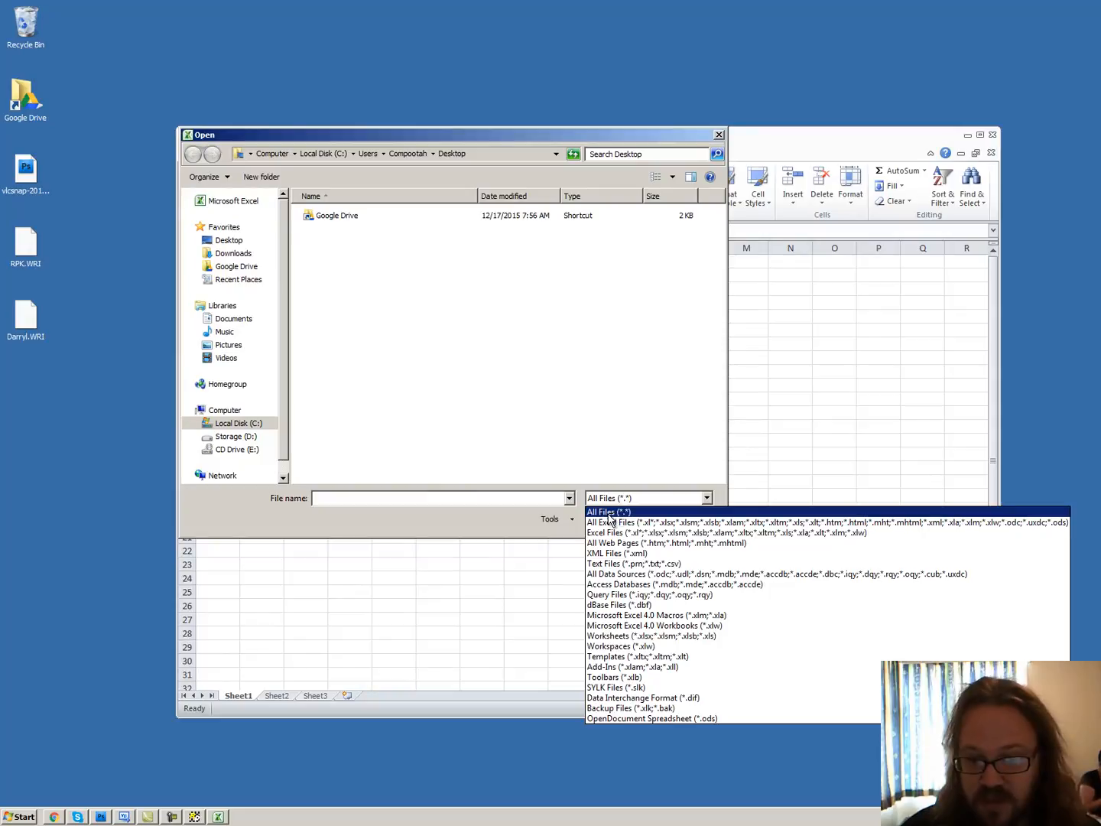
left_click(624, 511)
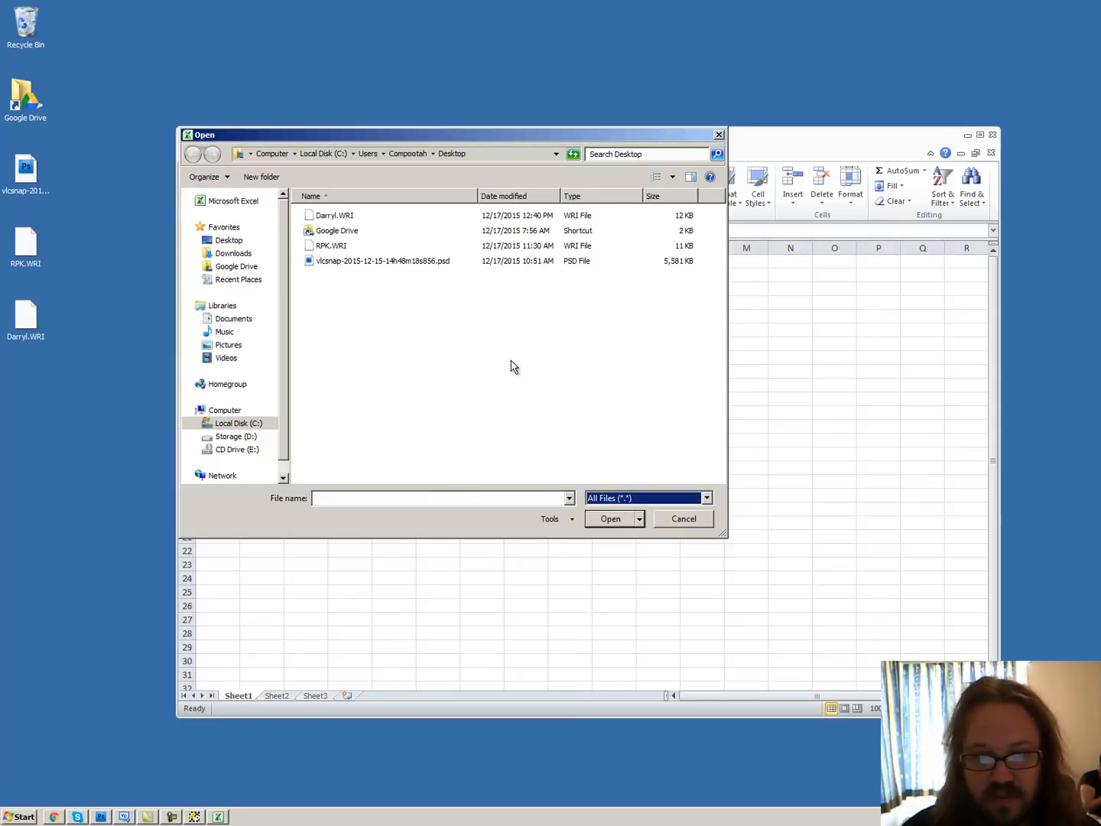
double_click(330, 217)
Import the text as delimited data with comma as the only delimiter and General format for the columns
left_click_drag(674, 395, 519, 338)
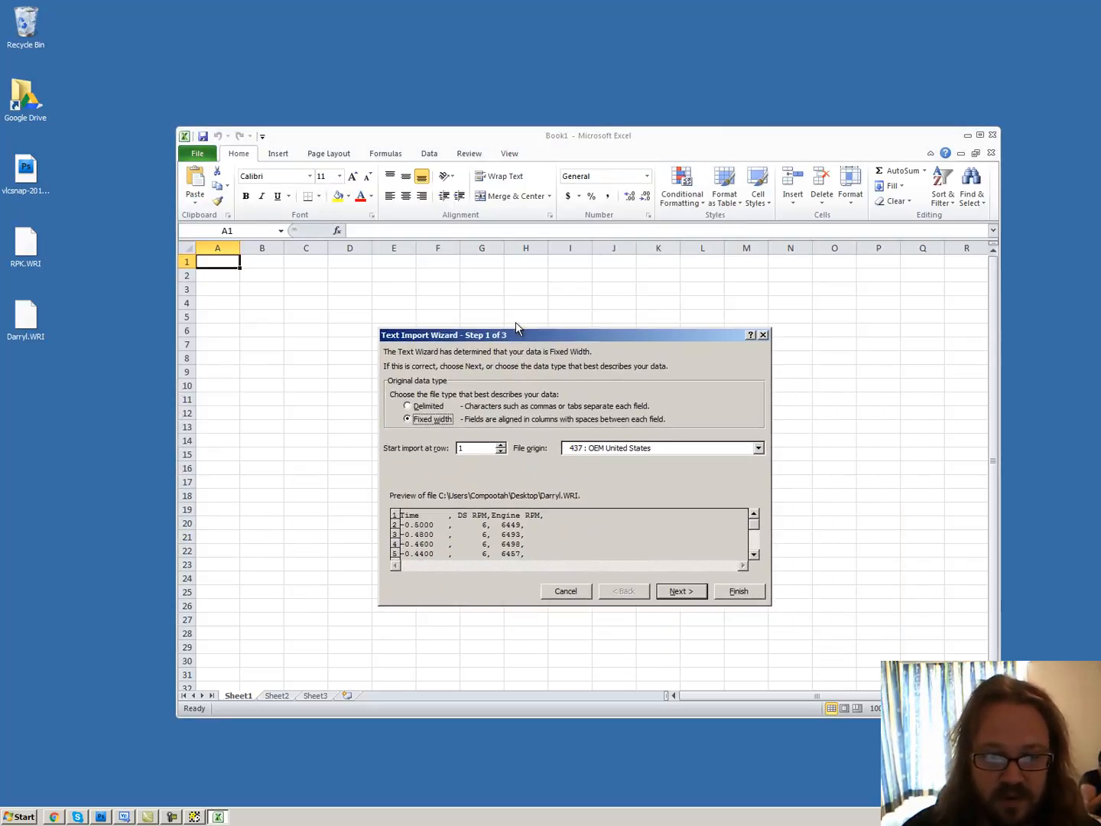
left_click(409, 407)
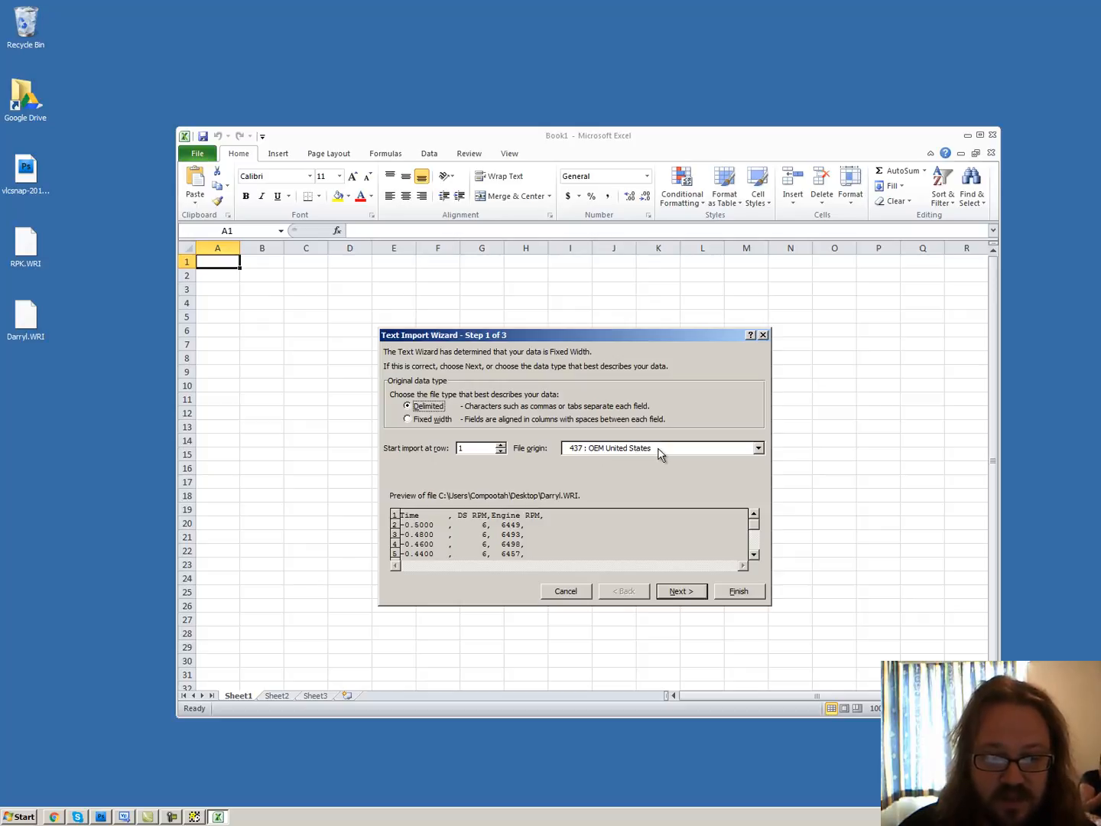
left_click(691, 592)
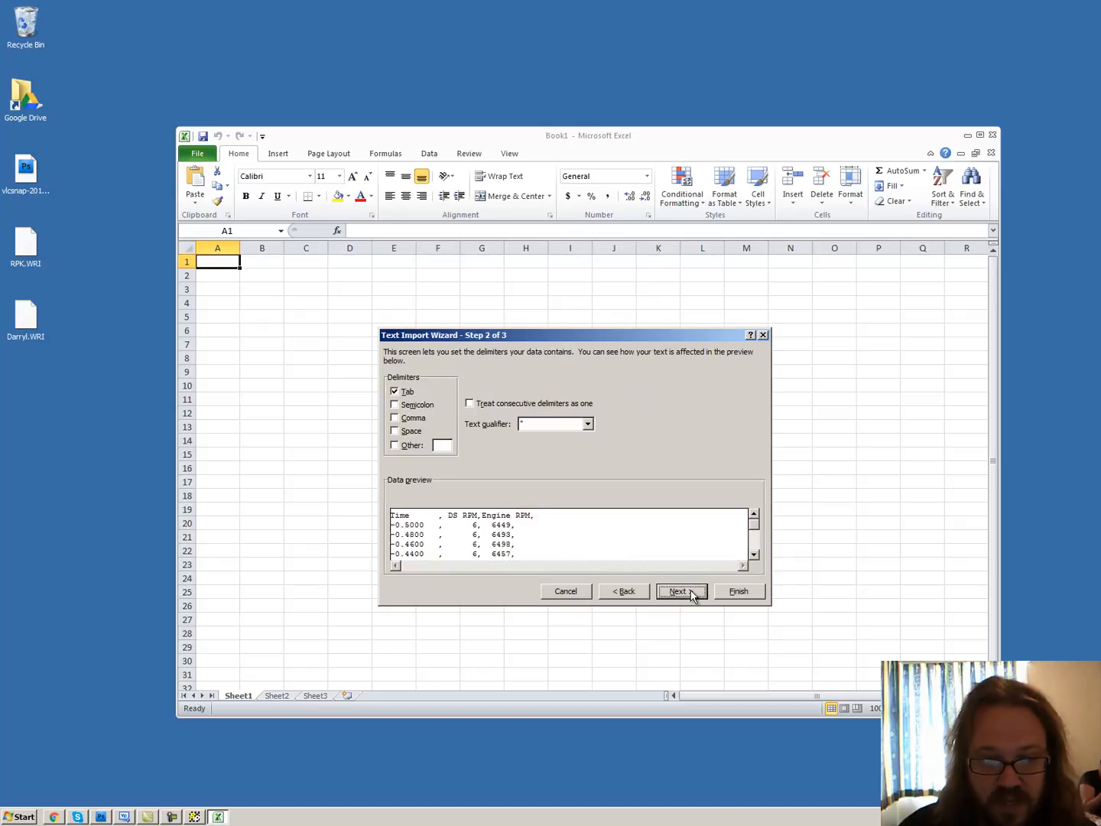
left_click(395, 392)
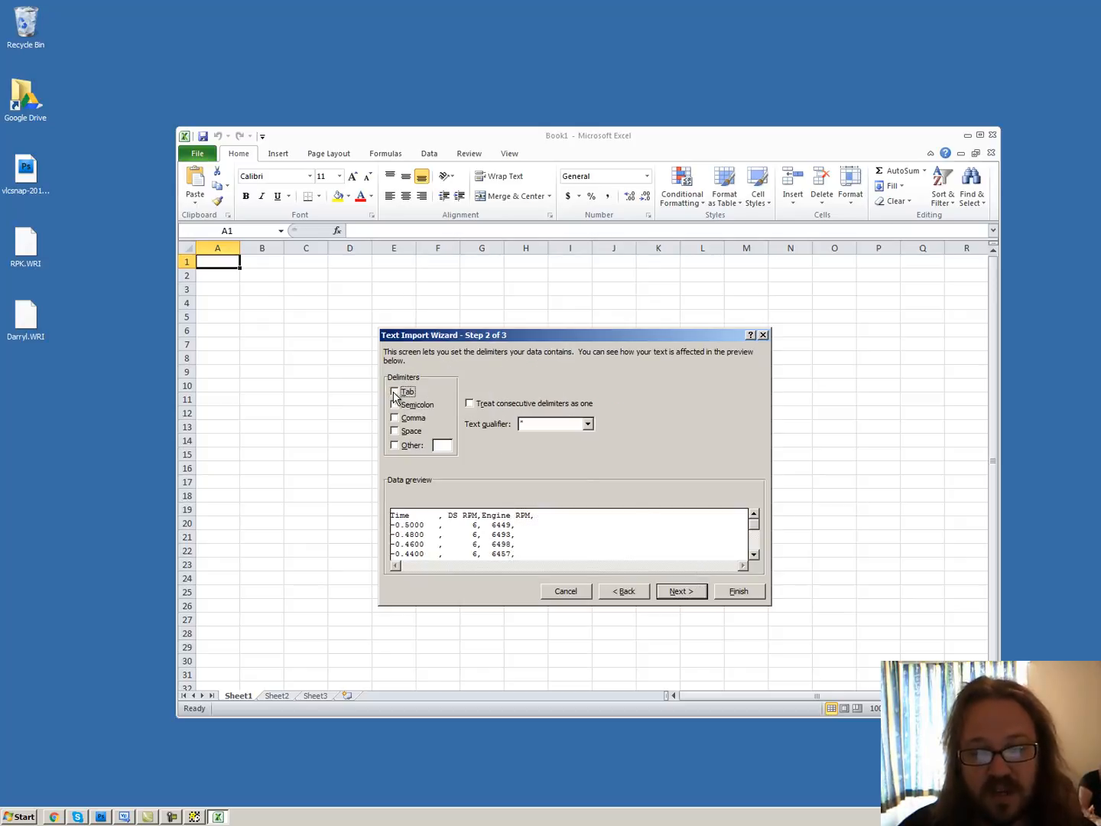
left_click(395, 406)
left_click(395, 406)
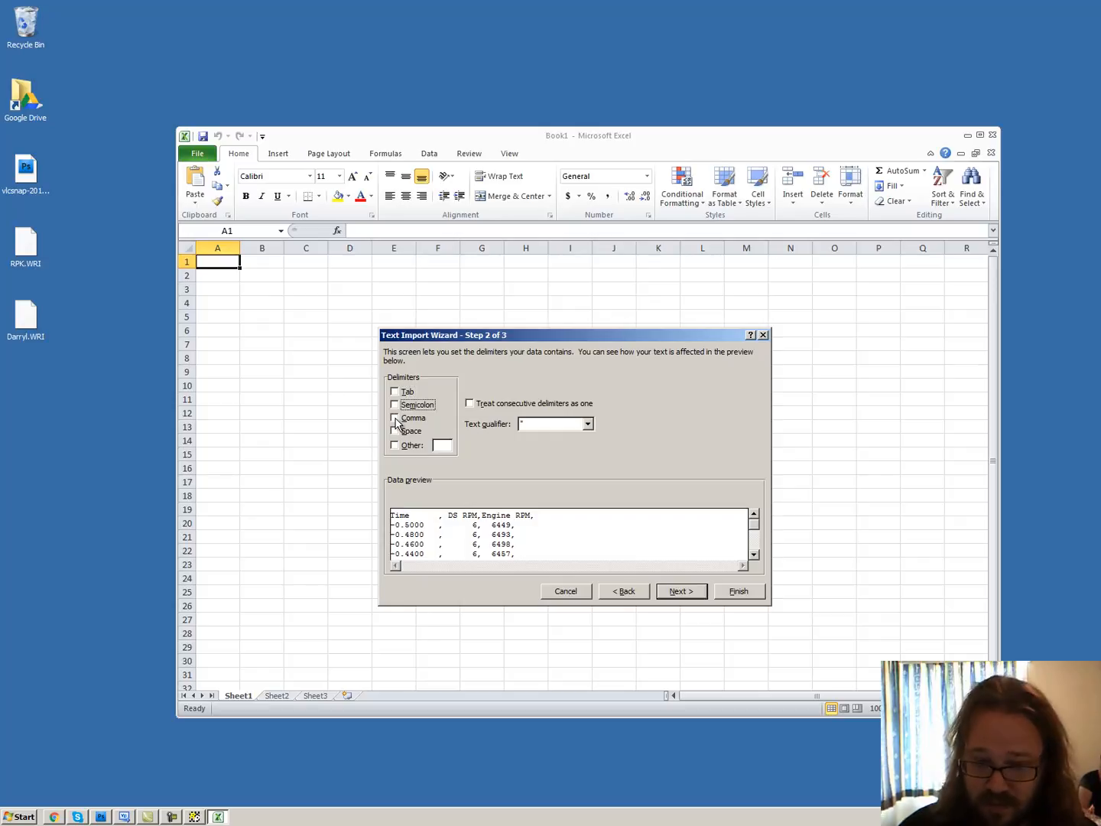
left_click(395, 419)
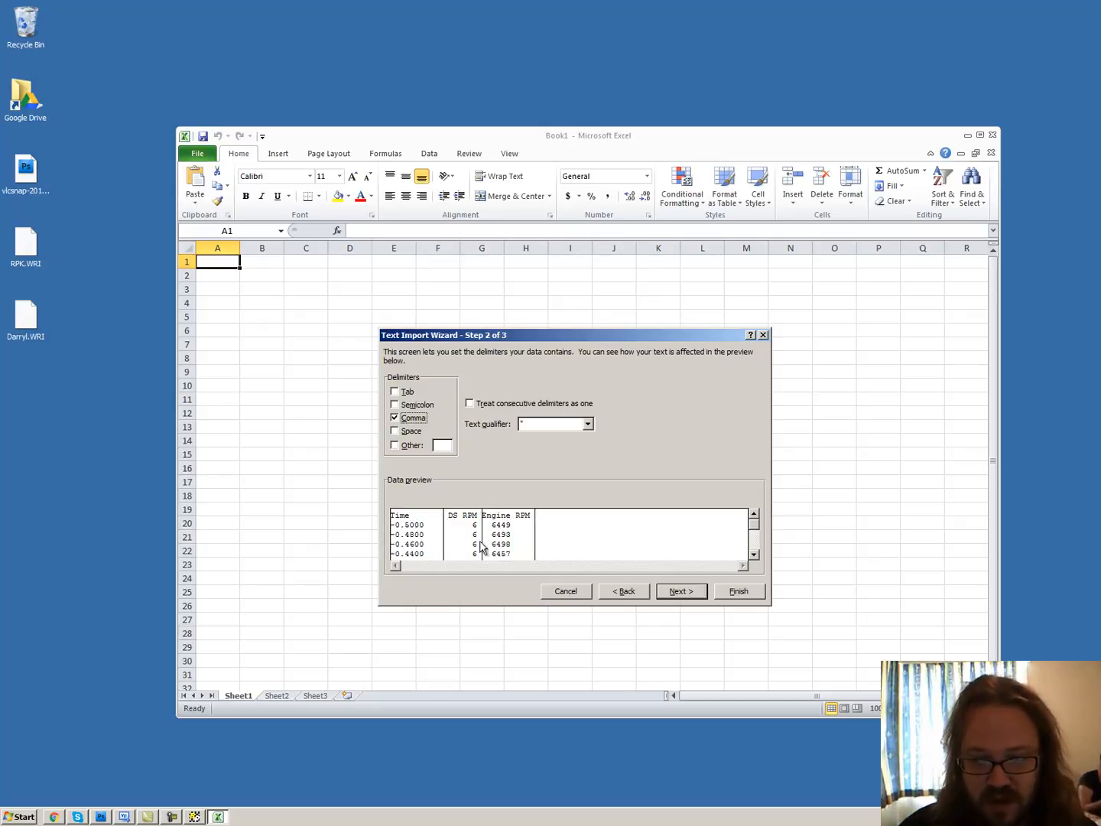
left_click(395, 418)
left_click(395, 418)
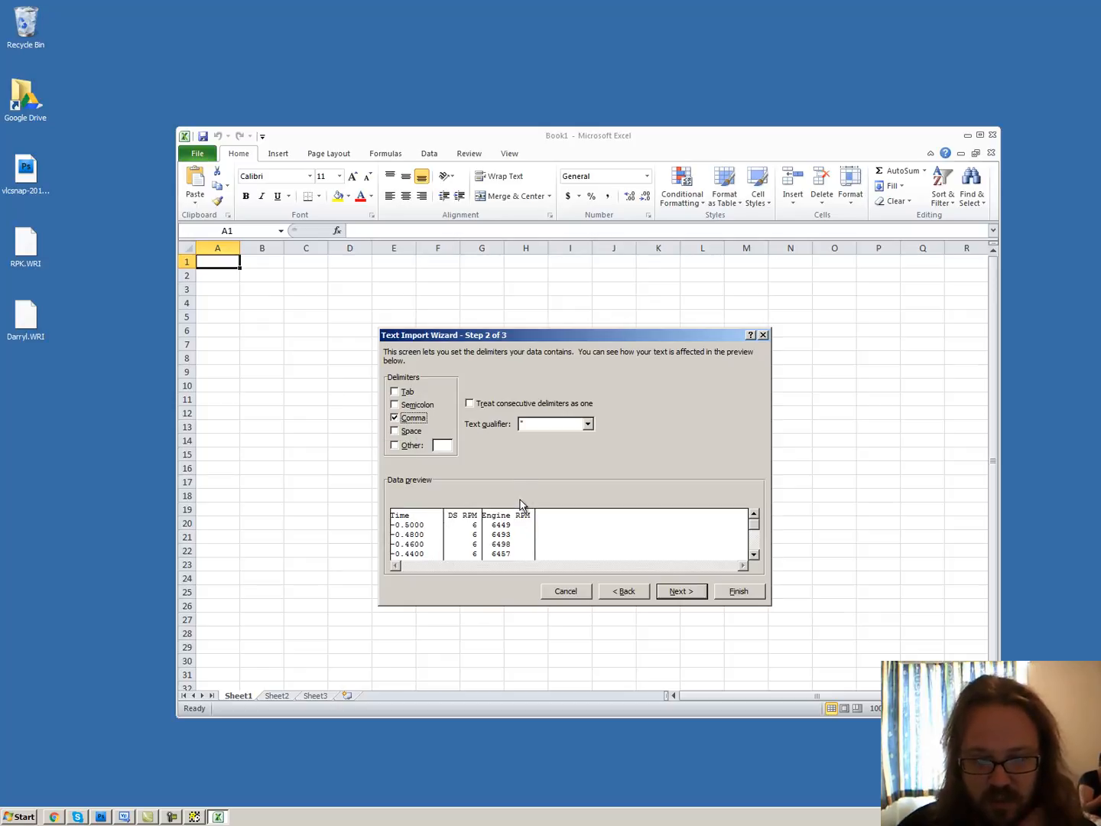
left_click(698, 593)
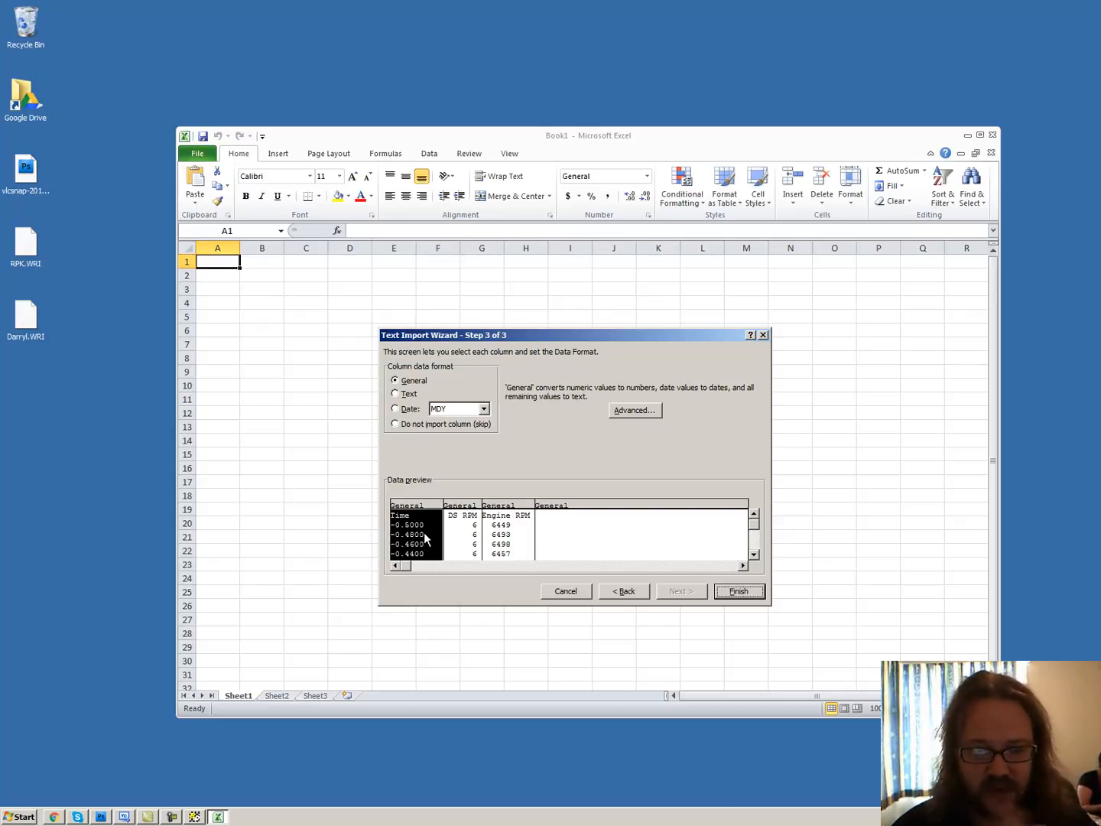
left_click(735, 593)
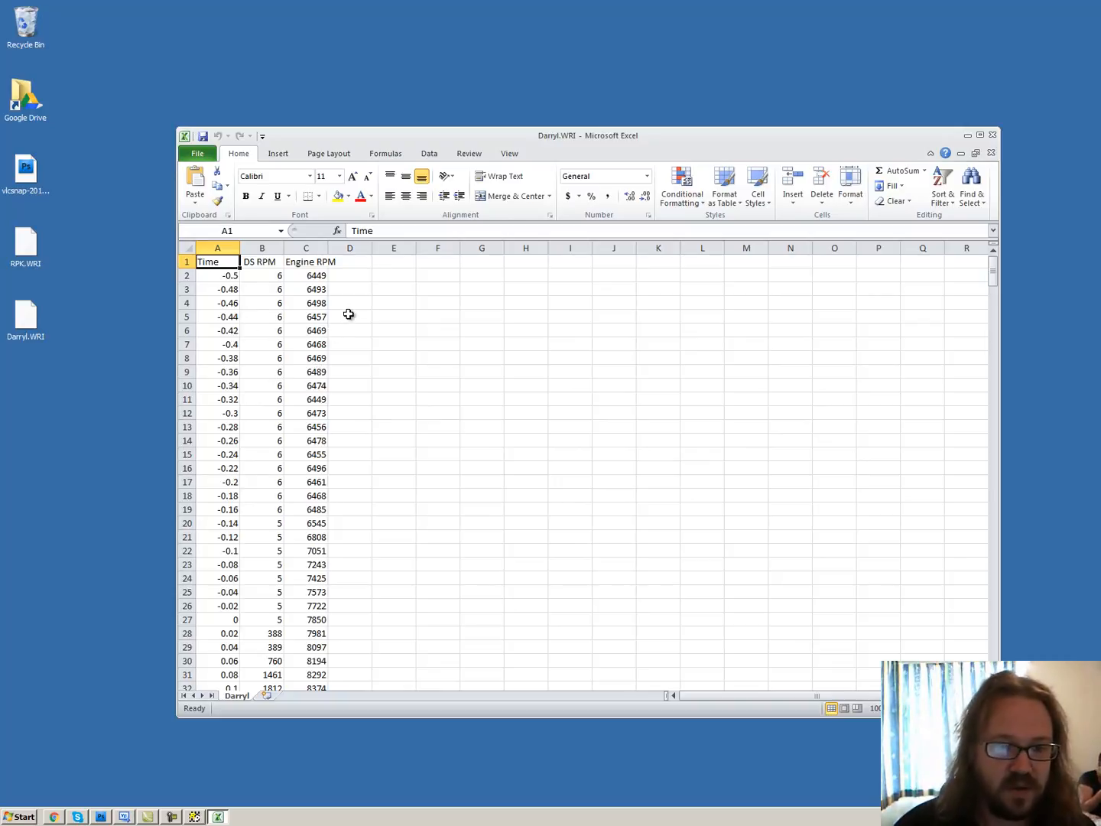
Enter the formula =SUM(C28+B28) in cell D28 and fill it up column D to D1
left_click(364, 278)
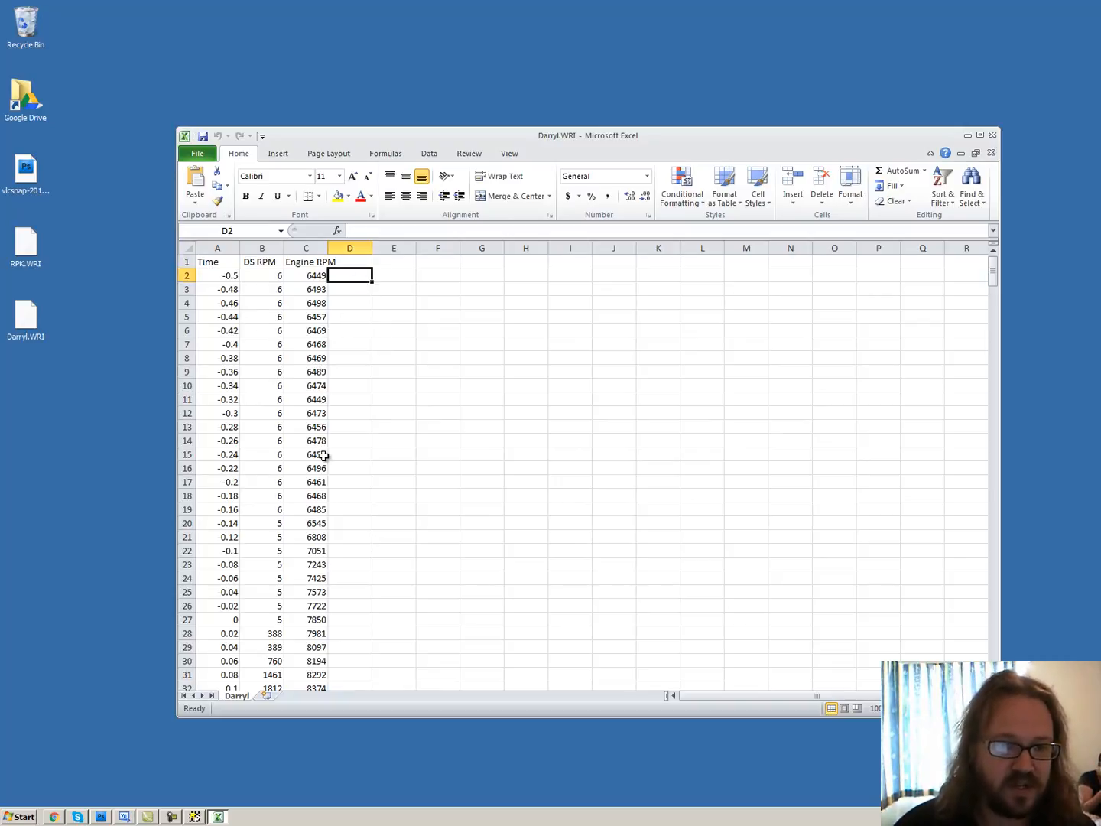
left_click(349, 633)
type("=")
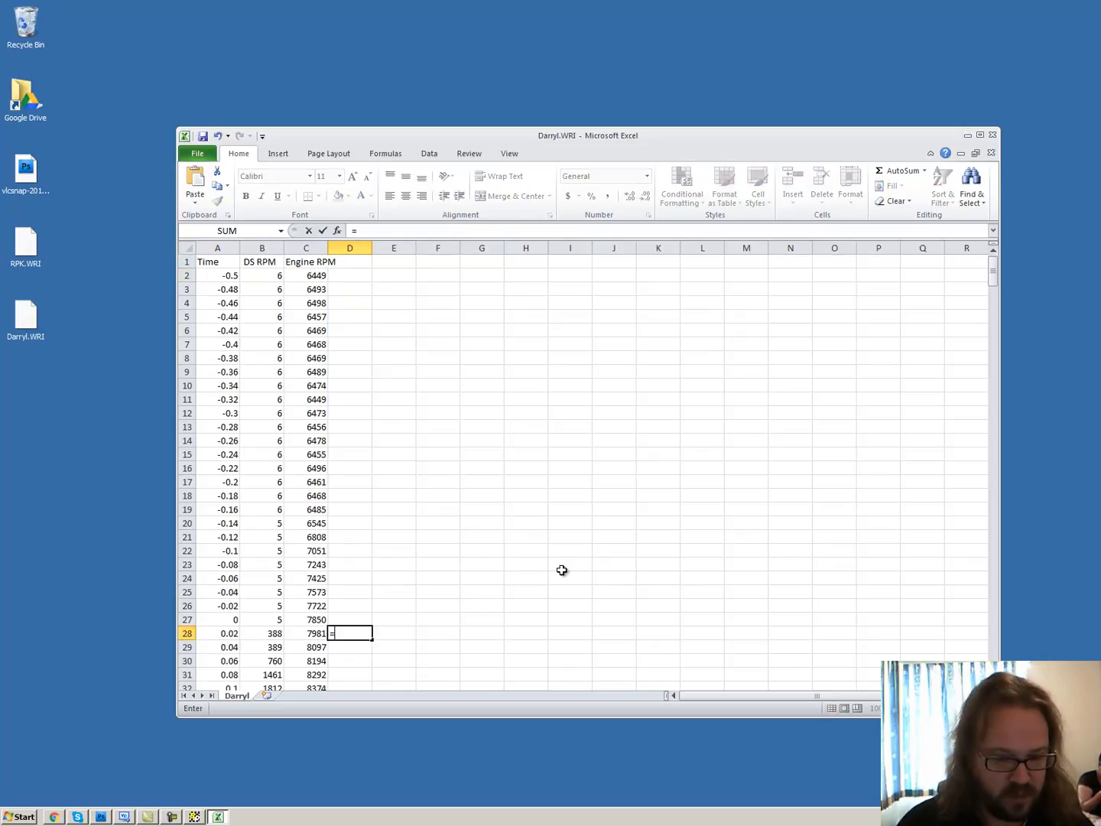
type("sum")
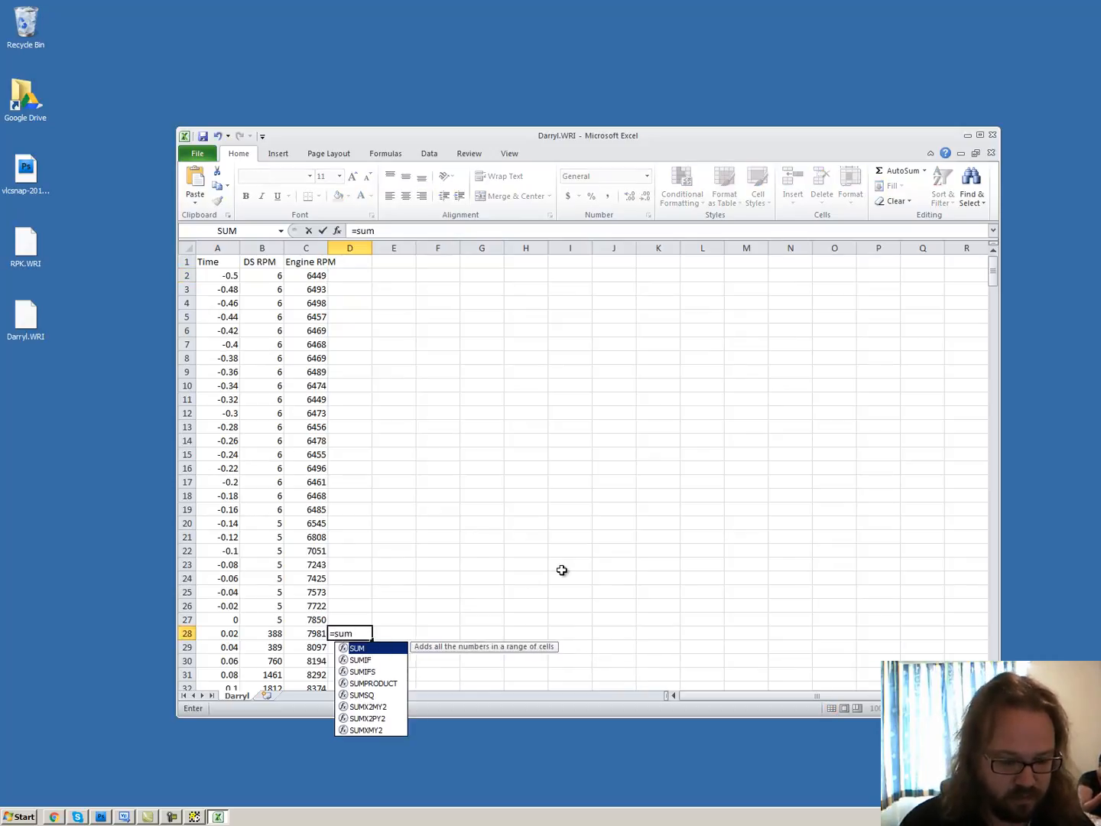
type("(")
left_click(297, 633)
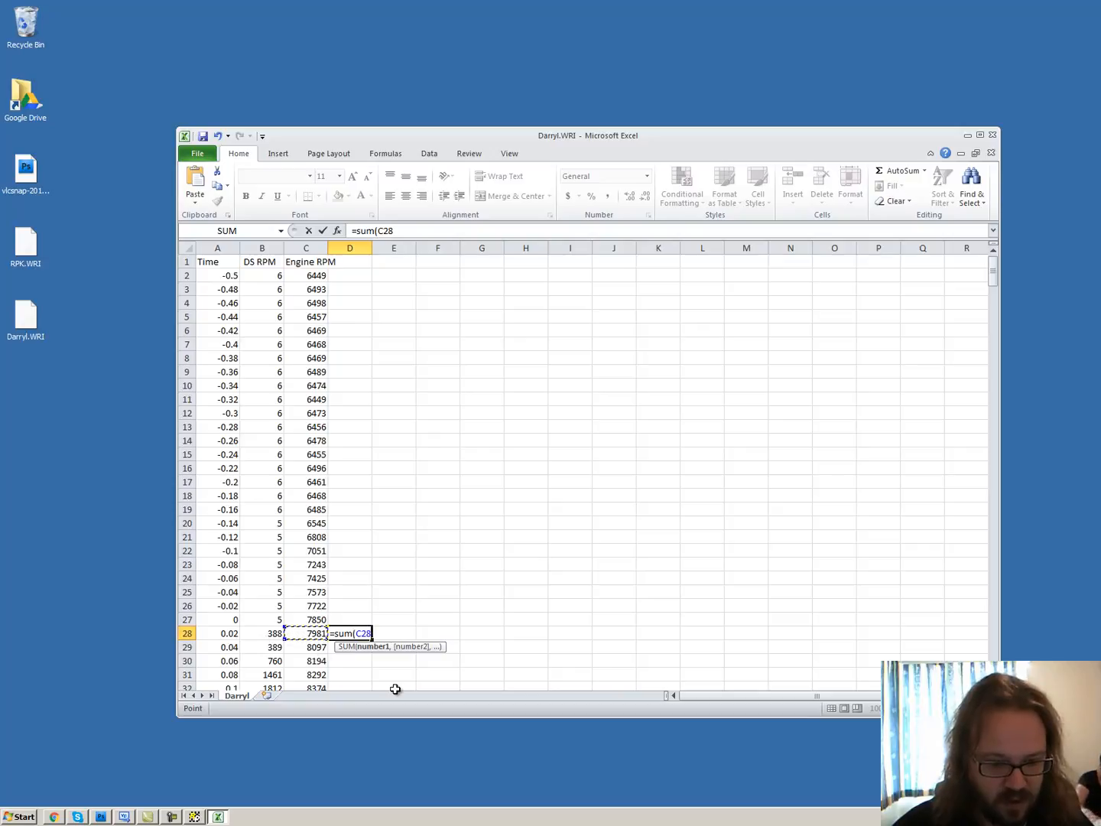
type("+")
left_click(272, 633)
type(")")
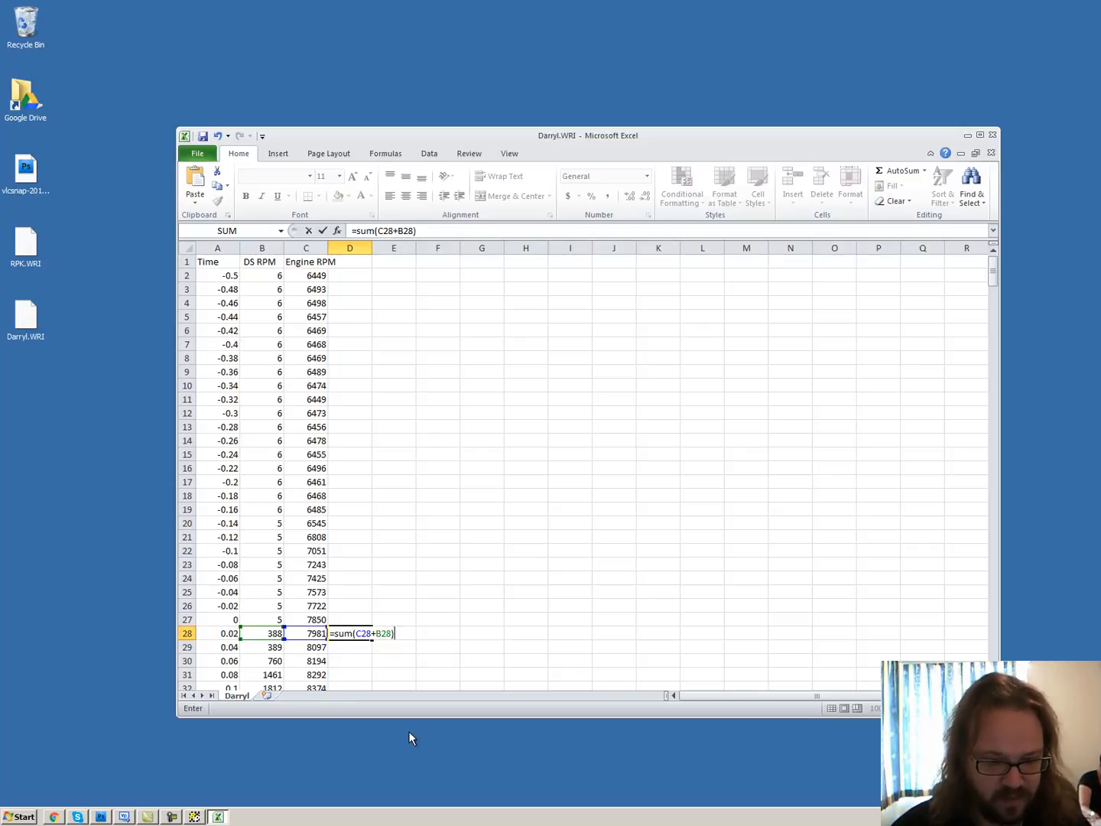
key("Return")
left_click(357, 633)
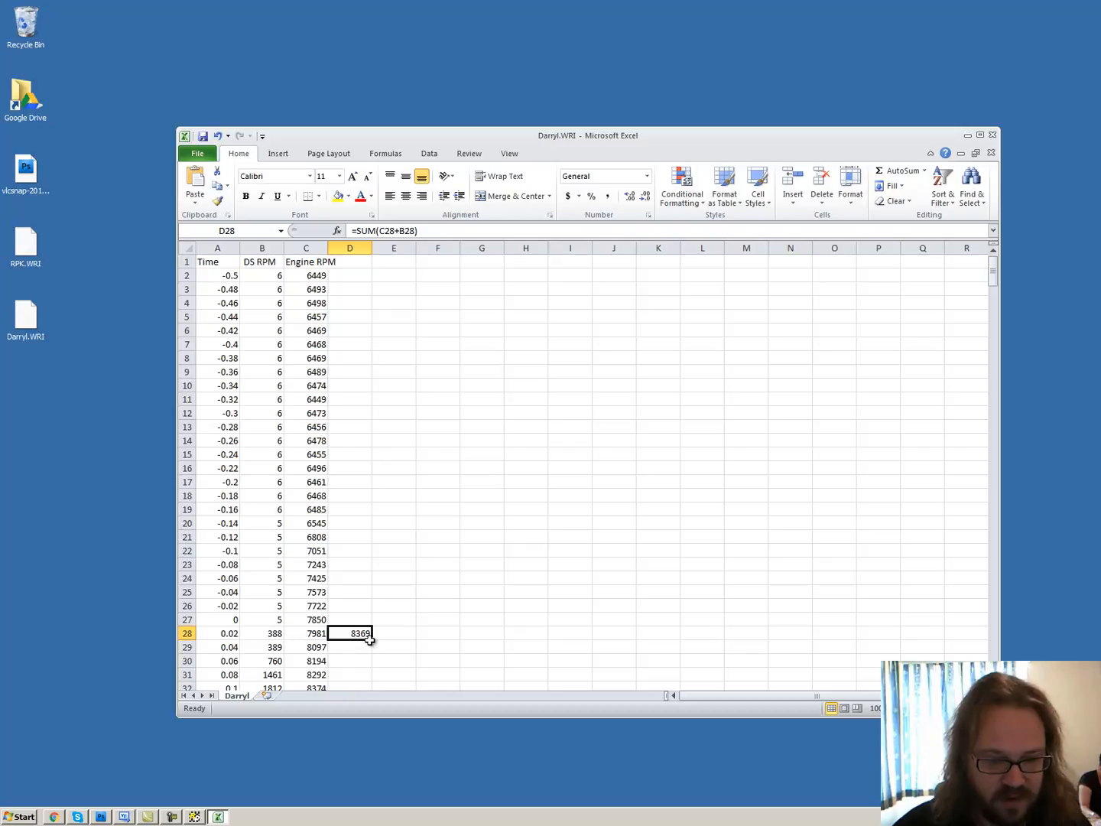
left_click_drag(373, 640, 399, 260)
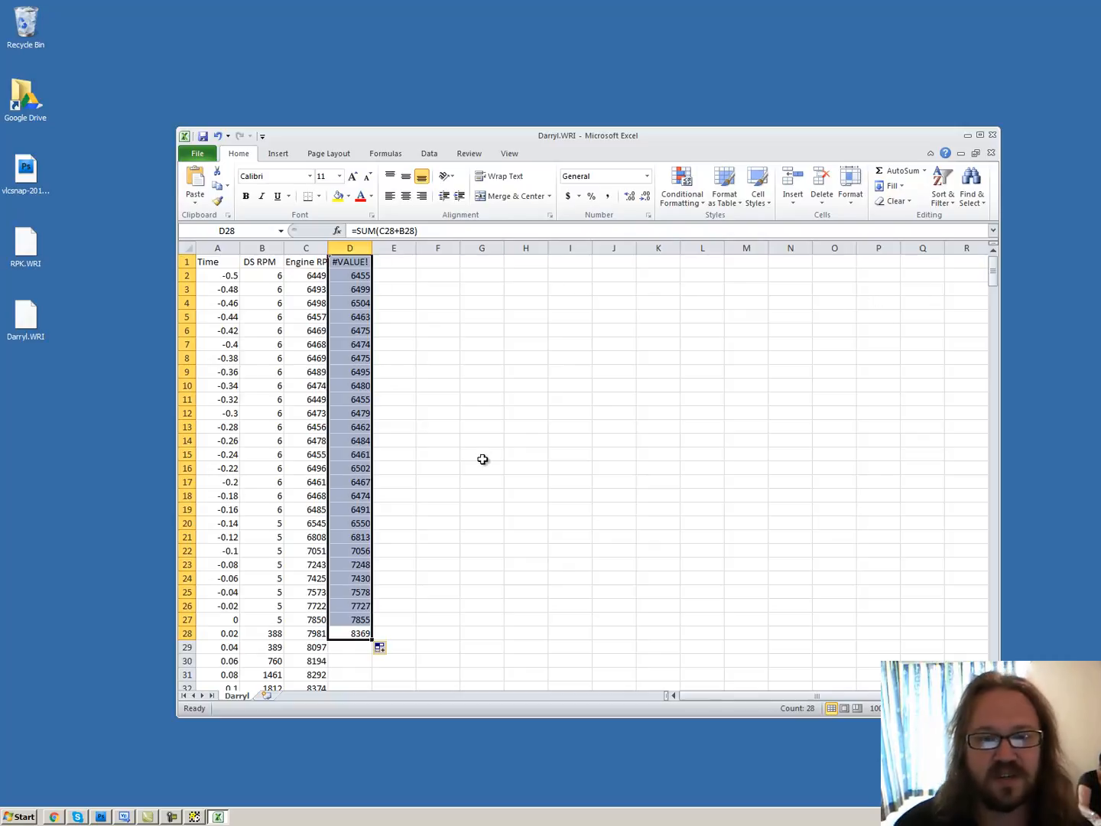
Switch back to DataLinkII with the V3Nat032110E3 run graph
left_click(195, 816)
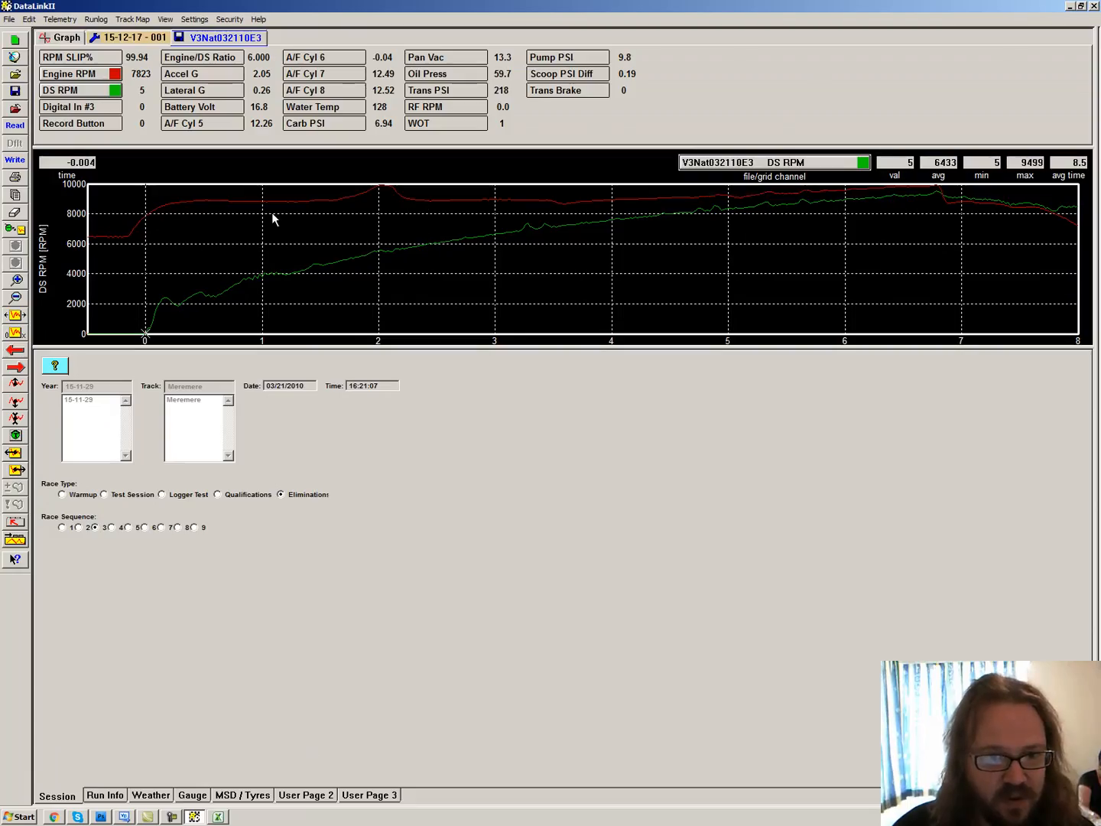